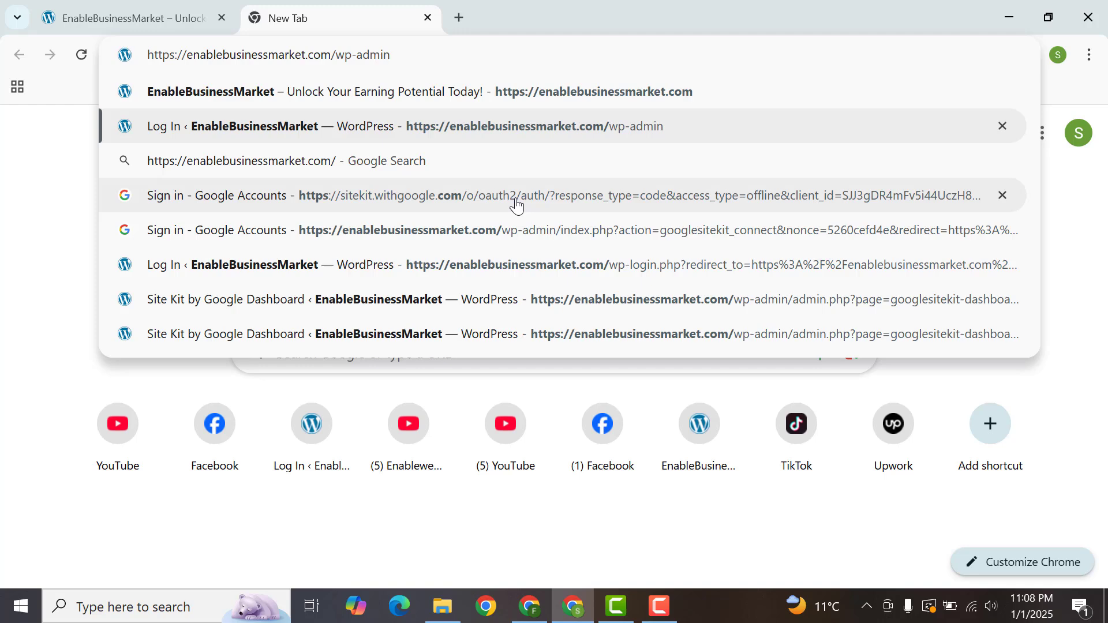
Step: Open the enablebusinessmarket.com WordPress admin dashboard and bring up the Add New Plugin page in a separate browser tab
key(Return)
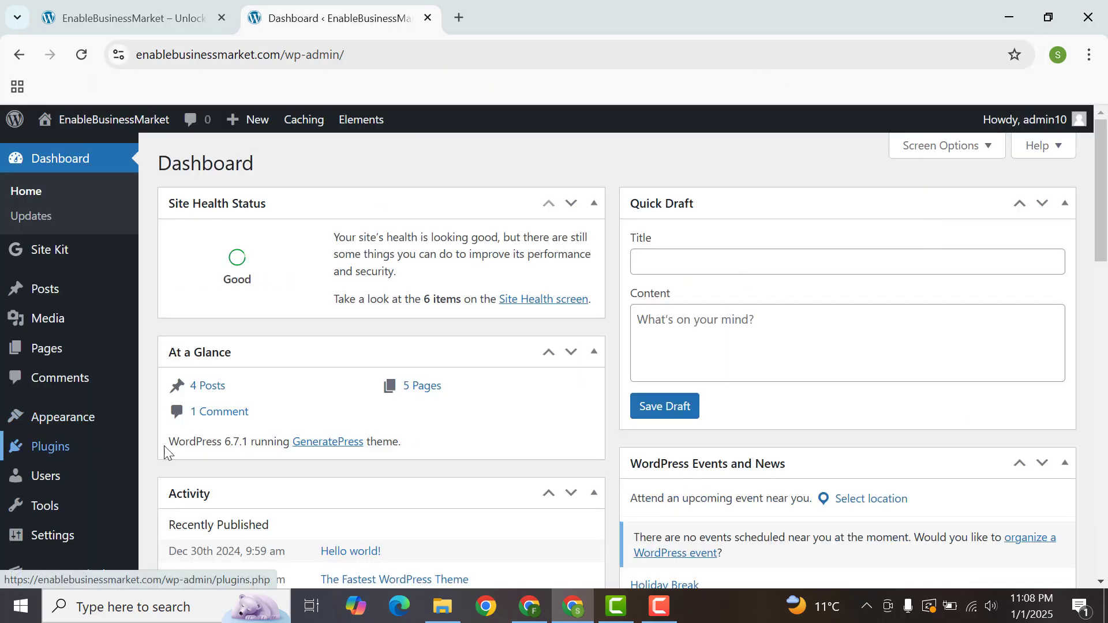
mouse_move(131, 460)
middle_click(192, 473)
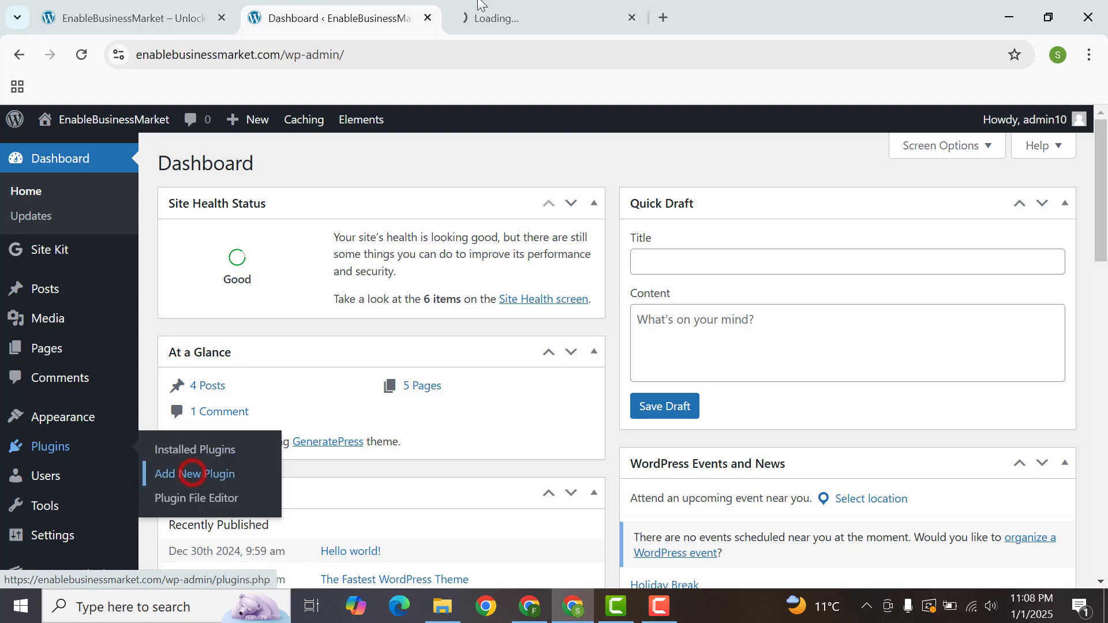
click(482, 7)
Step: Search the plugin directory for "yoast seo" and highlight the active installations figure on the Yoast SEO card
click(898, 209)
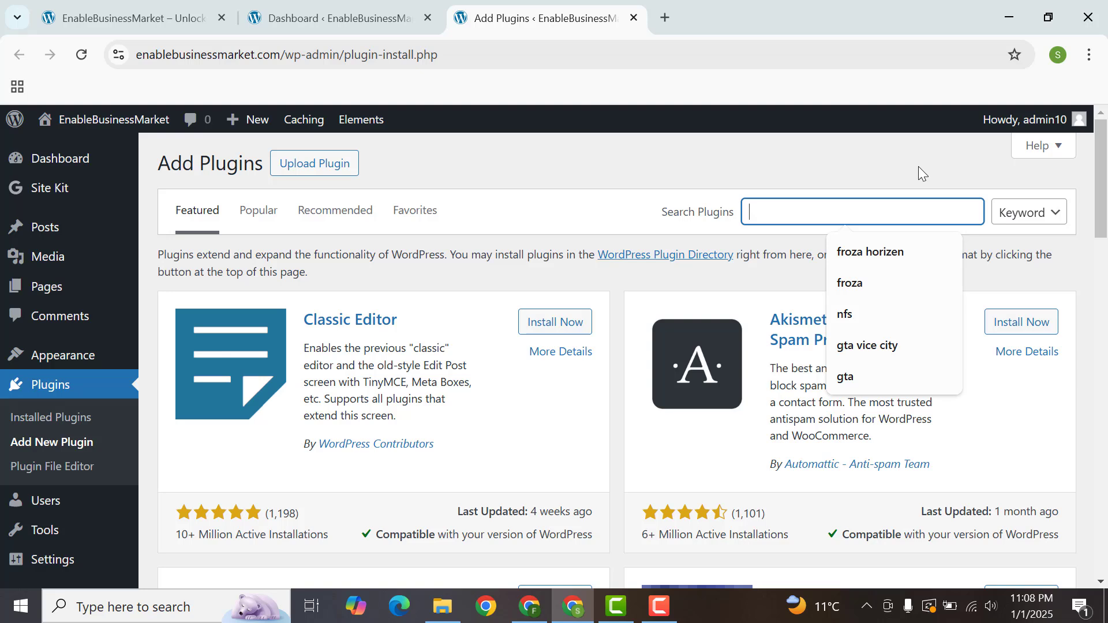
text(yoas)
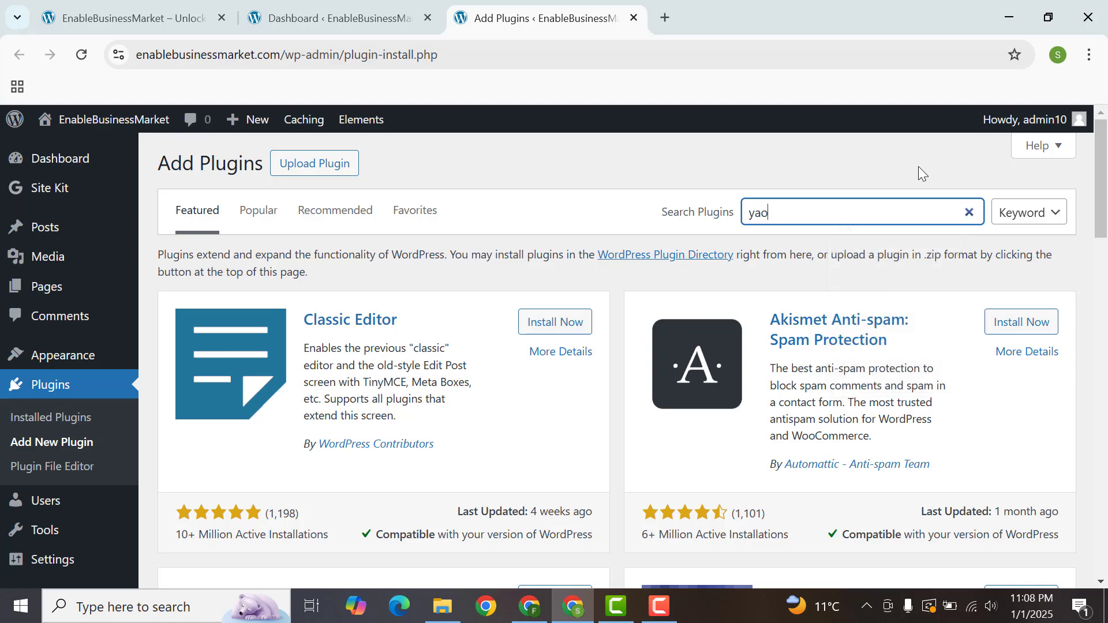
text(t seo)
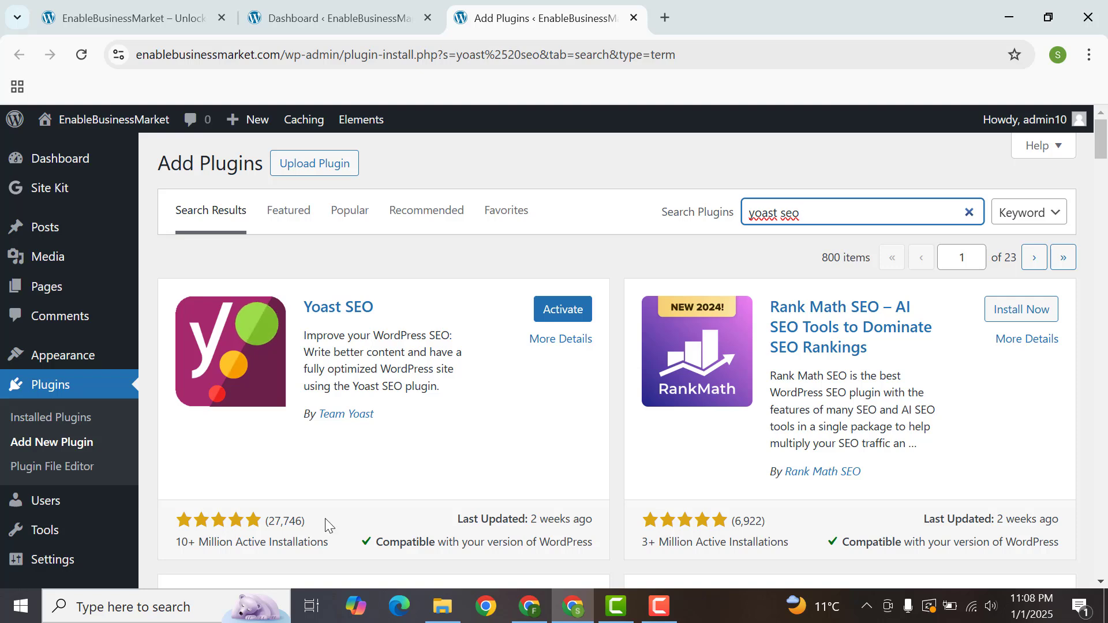
drag(208, 541, 339, 545)
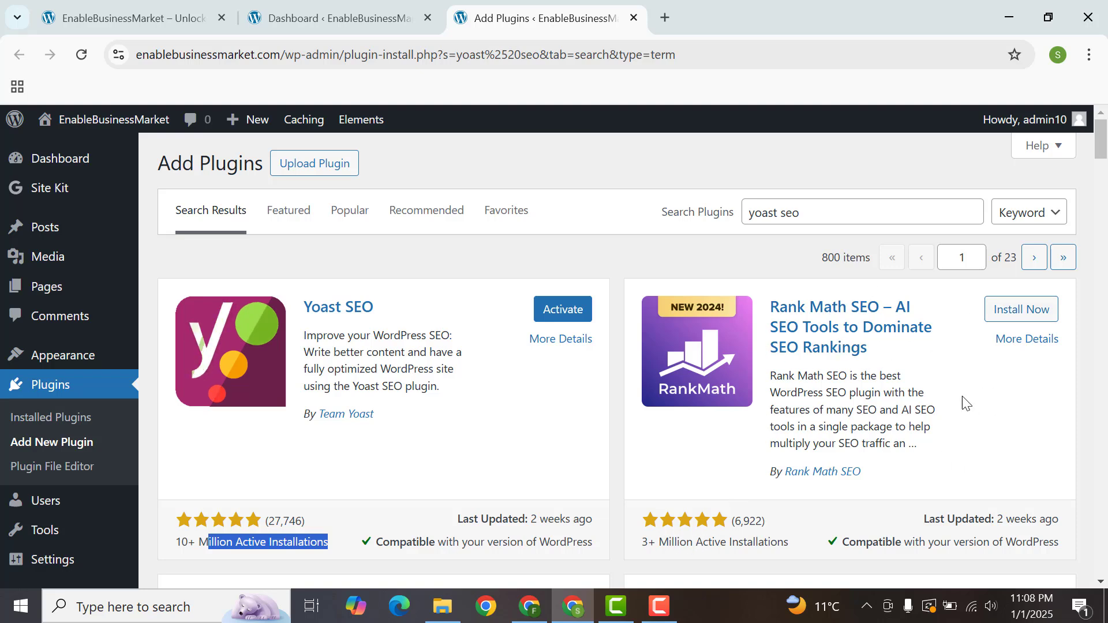
Step: Install and activate the Rank Math SEO plugin from the search results
drag(1101, 137, 1103, 138)
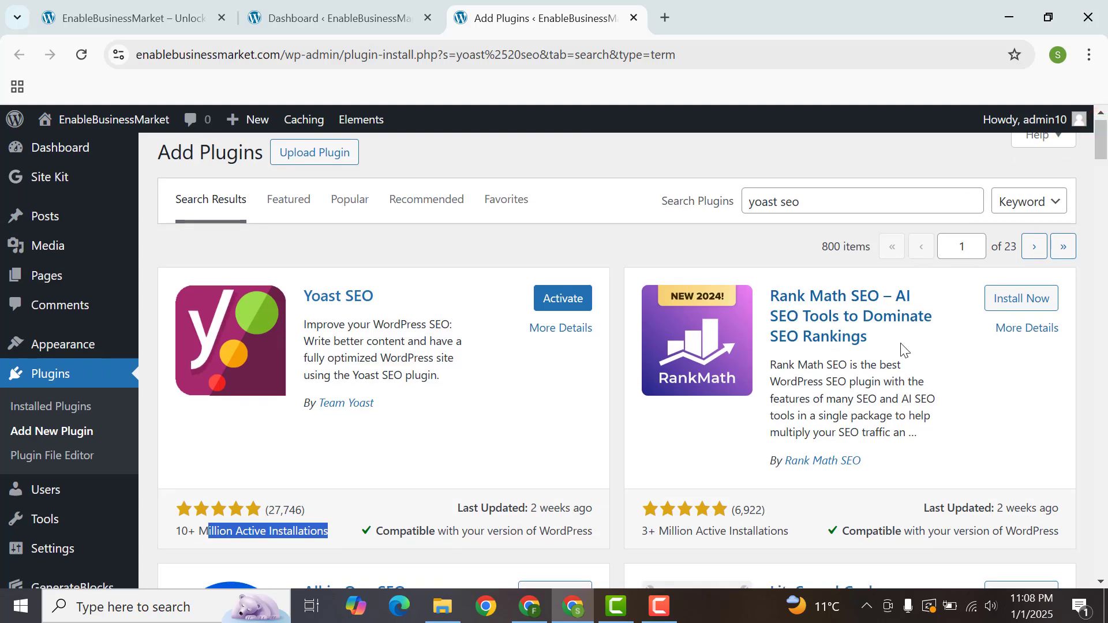
click(1014, 304)
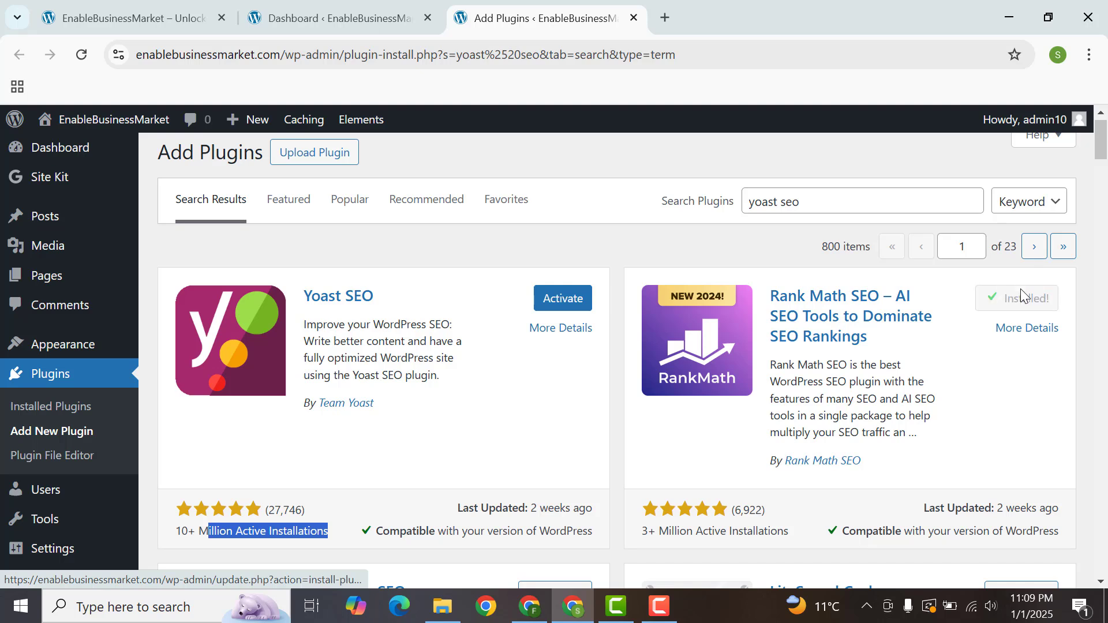
click(1029, 300)
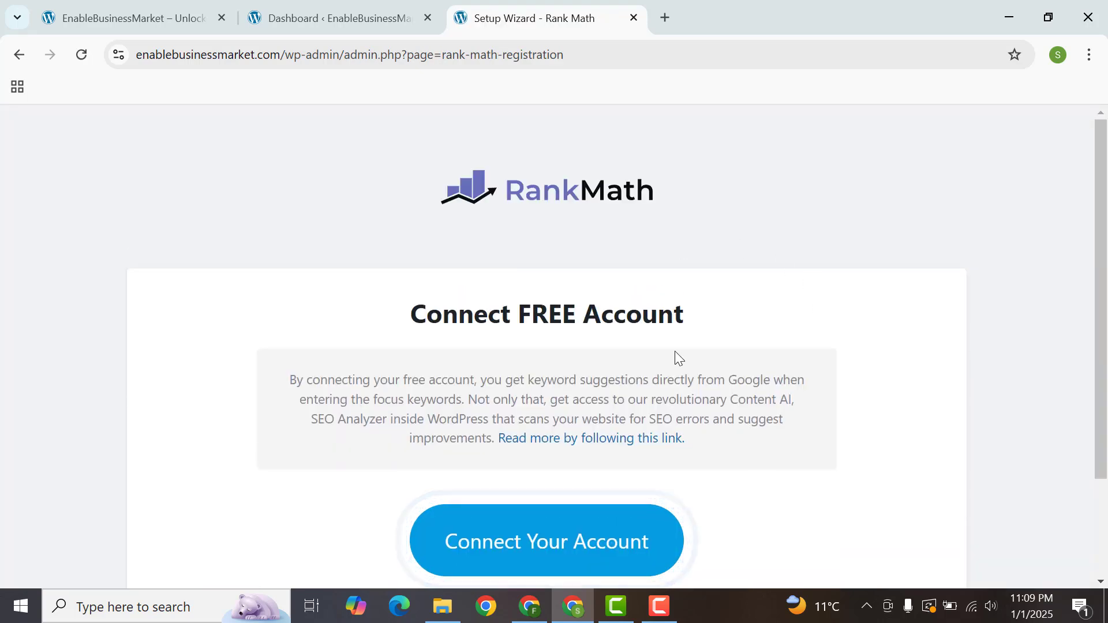
click(987, 271)
Step: Connect a Rank Math account through Google sign-in and activate the Rank Math Free Plan for the site
drag(1102, 236, 1105, 375)
click(521, 417)
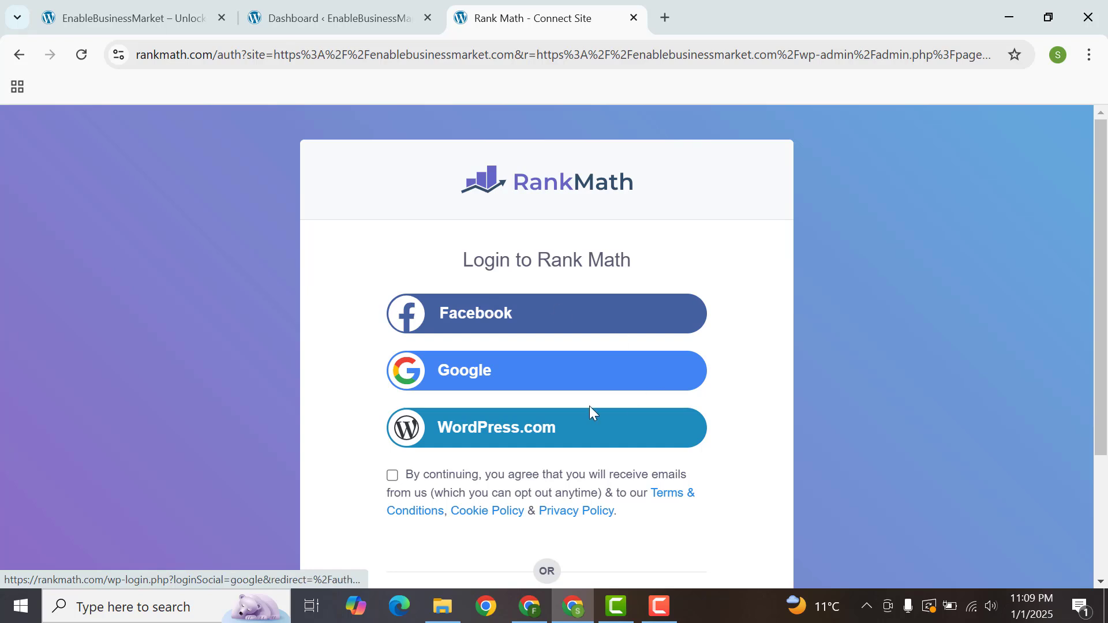
click(511, 372)
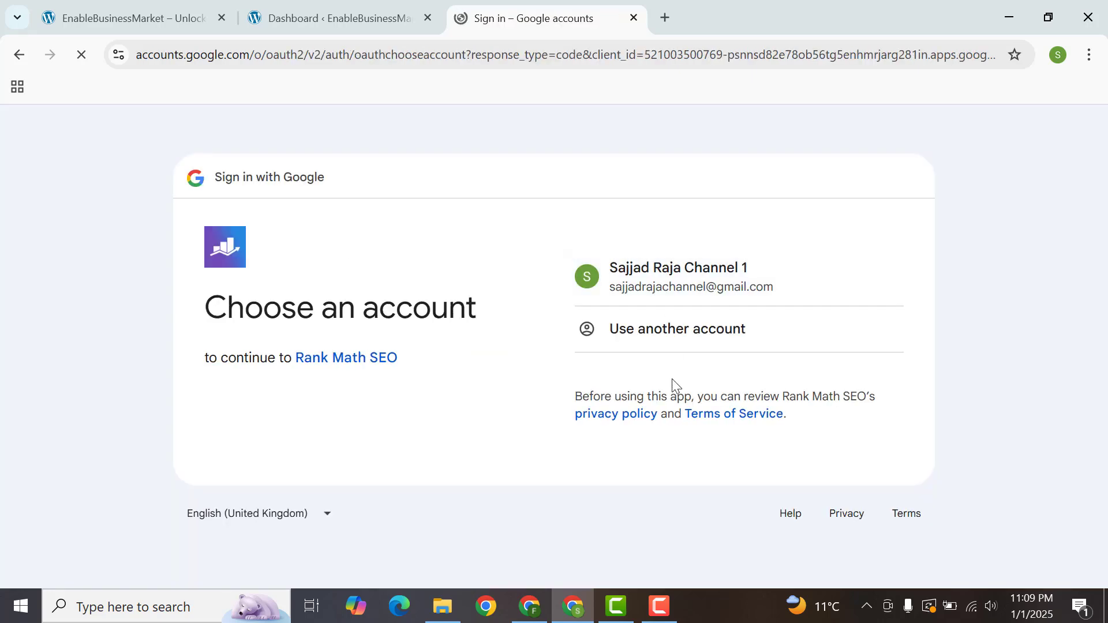
click(640, 253)
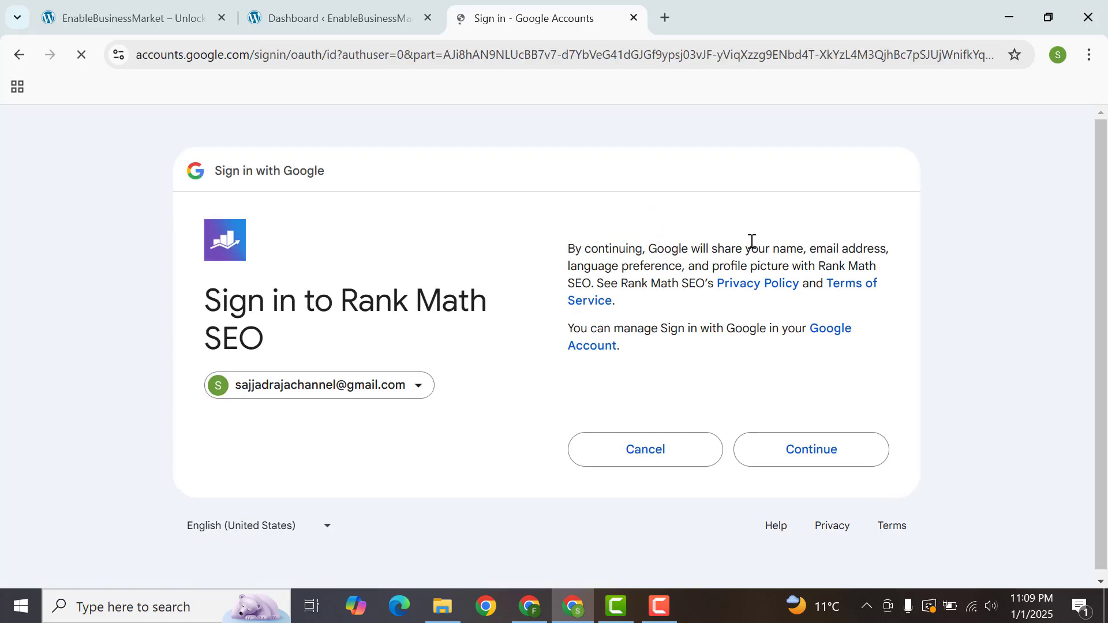
click(793, 457)
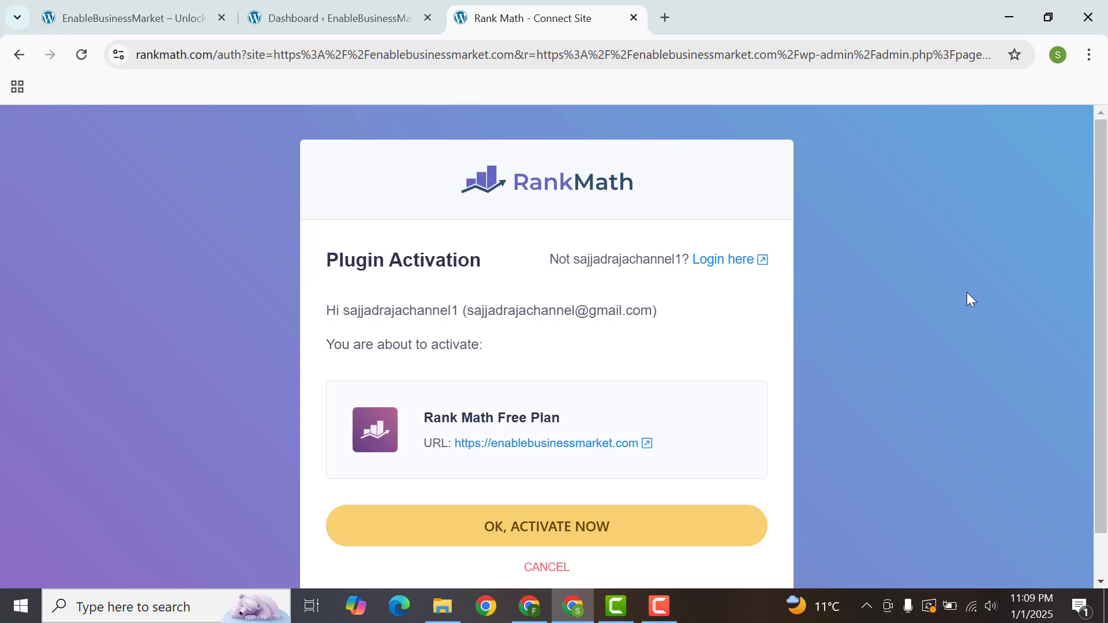
scroll(1098, 304, down, 1)
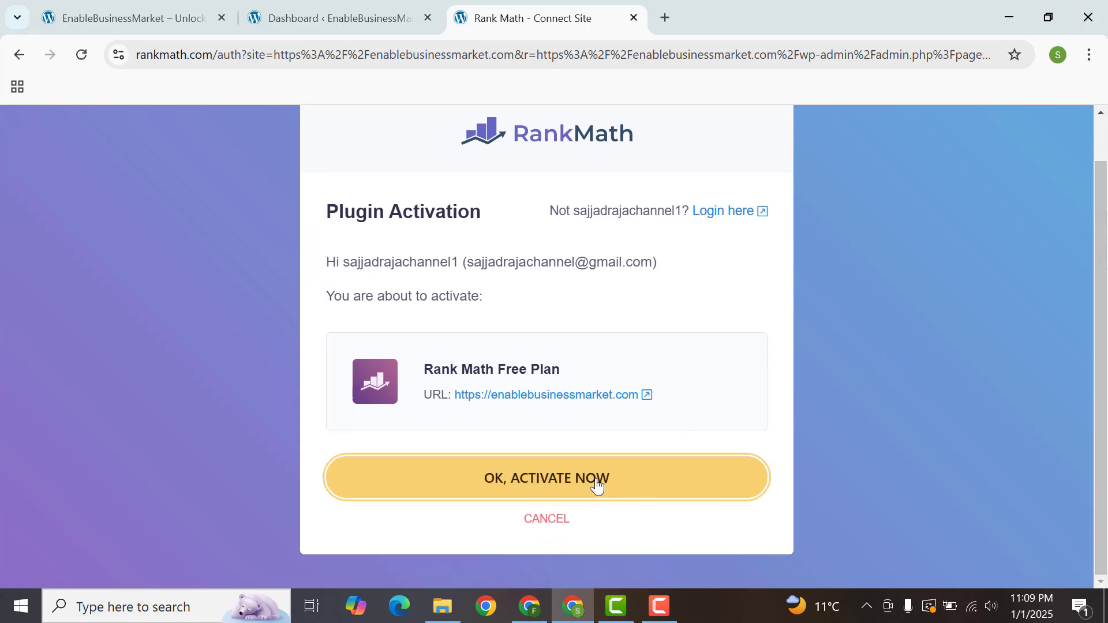
click(579, 474)
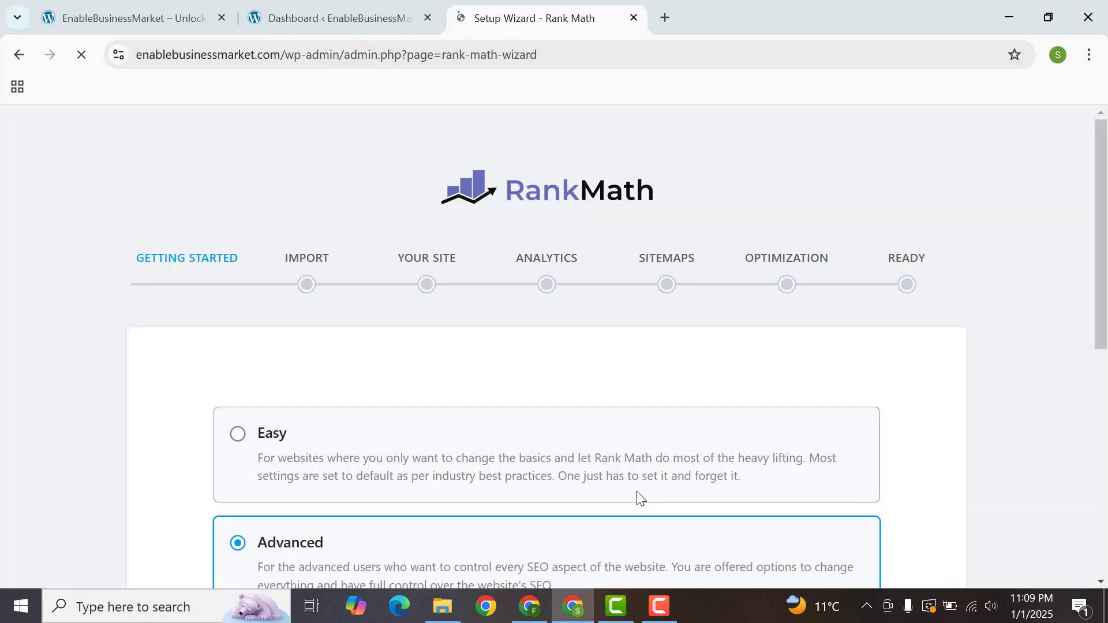
Step: Choose the Easy setup mode and start the Rank Math setup wizard
scroll(1104, 225, down, 5)
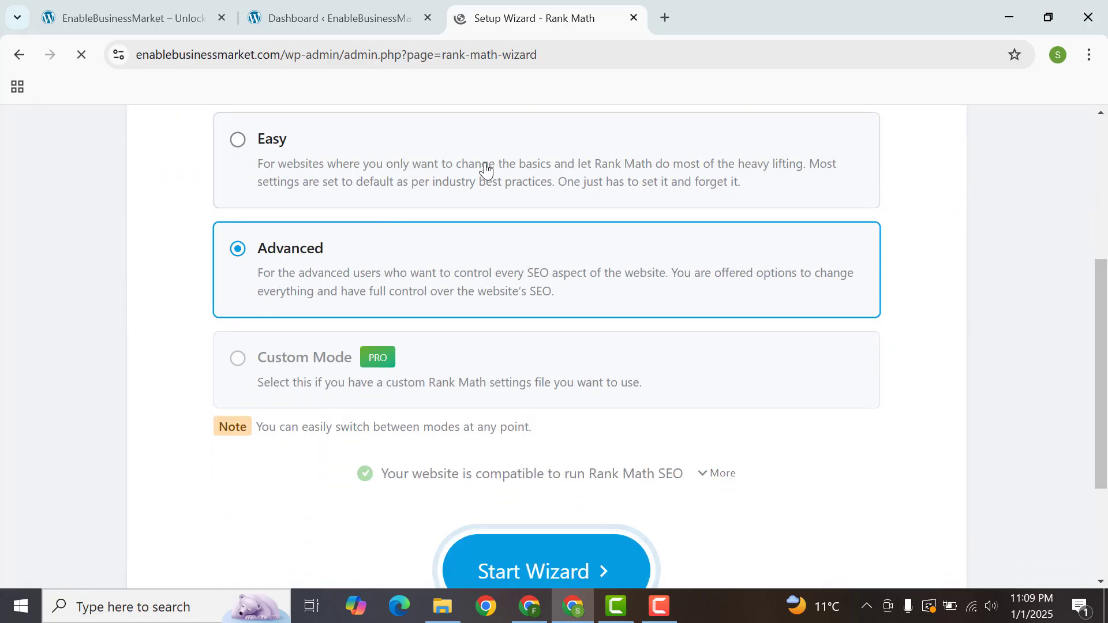
click(306, 141)
click(550, 552)
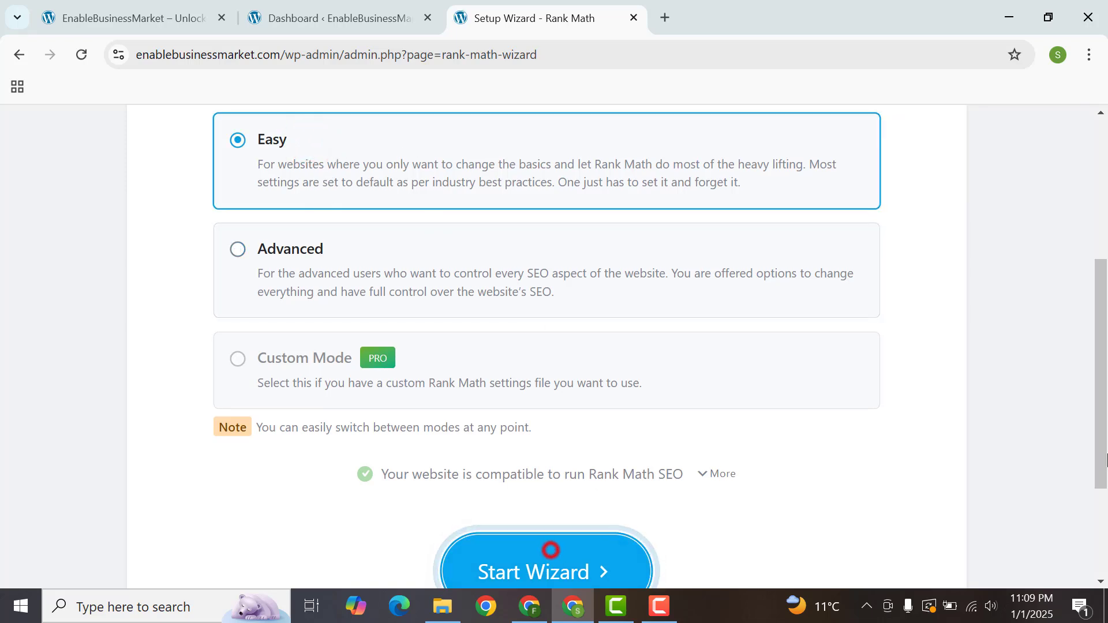
drag(1105, 416, 1104, 504)
click(568, 411)
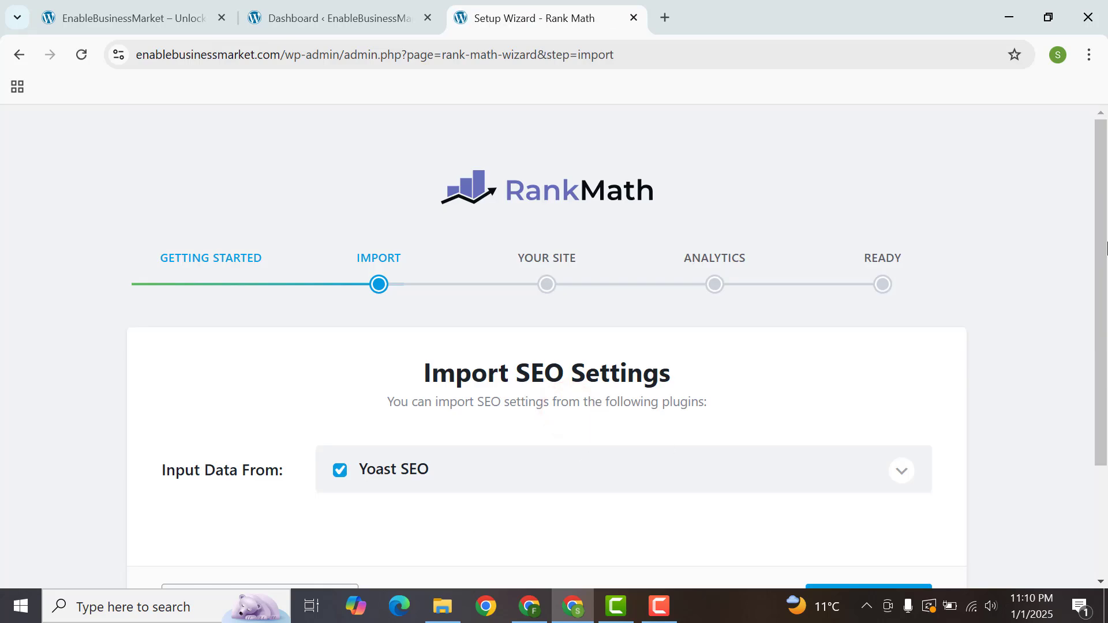
Step: Deselect Yoast SEO as a data source, try to start the import anyway, and skip the SEO settings import
drag(1104, 248, 1105, 357)
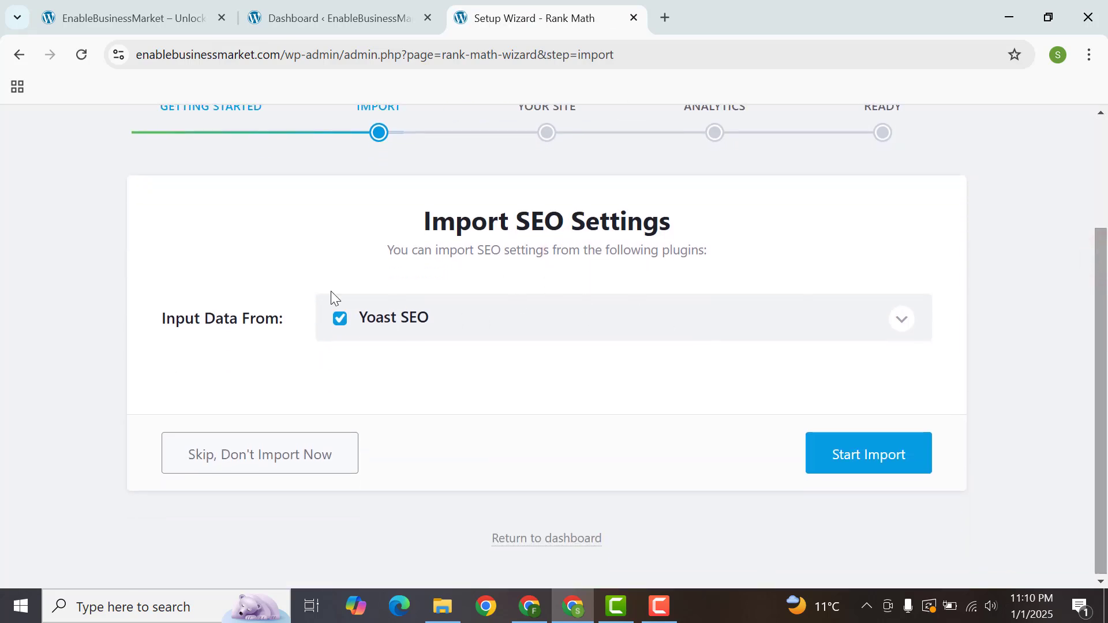
click(340, 319)
click(869, 456)
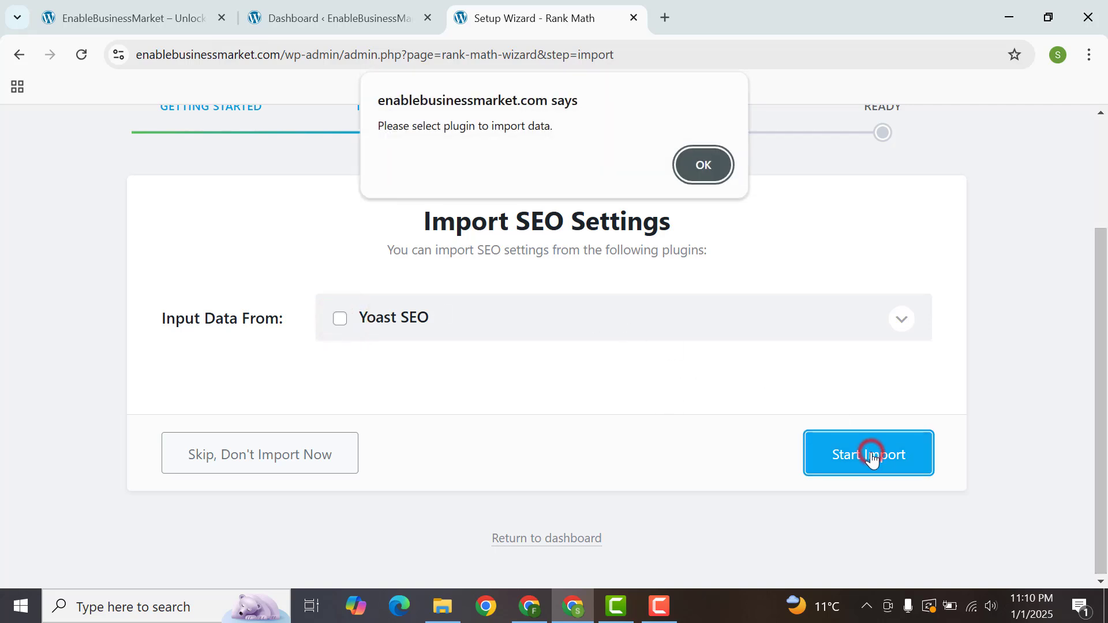
click(705, 164)
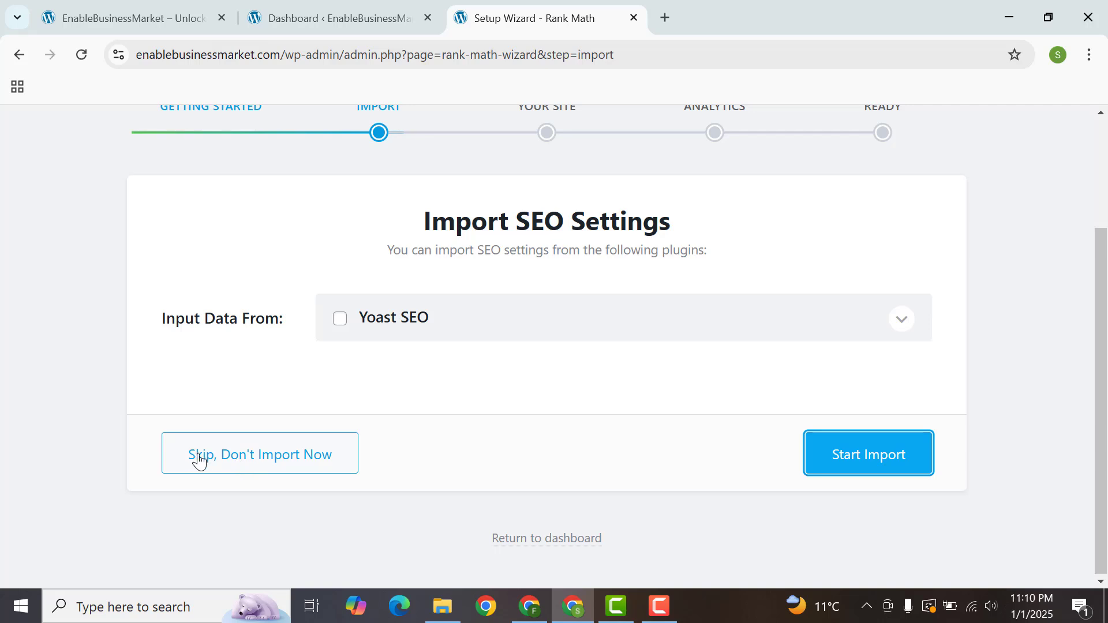
click(267, 460)
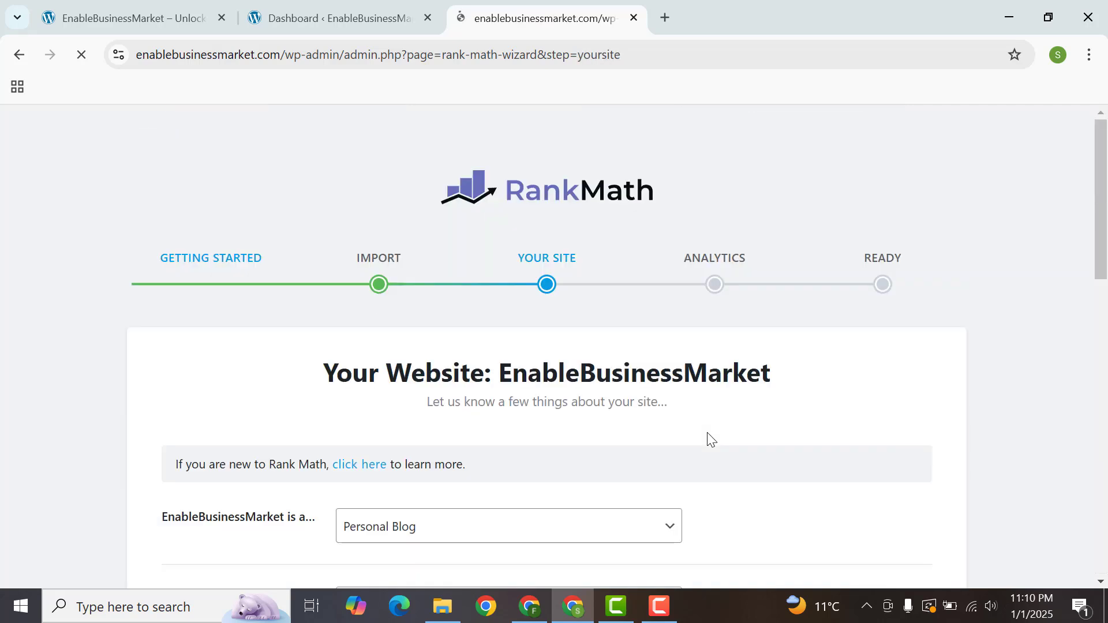
Step: Set the EnableBusinessMarket site type to Community Blog/News Site
drag(1106, 156, 1106, 237)
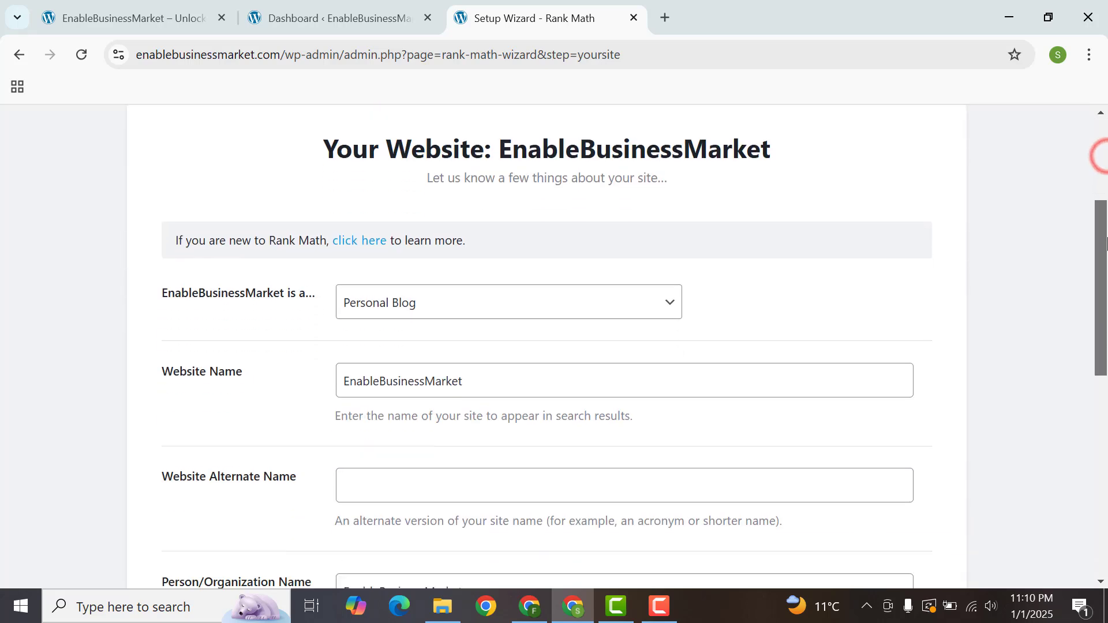
click(441, 304)
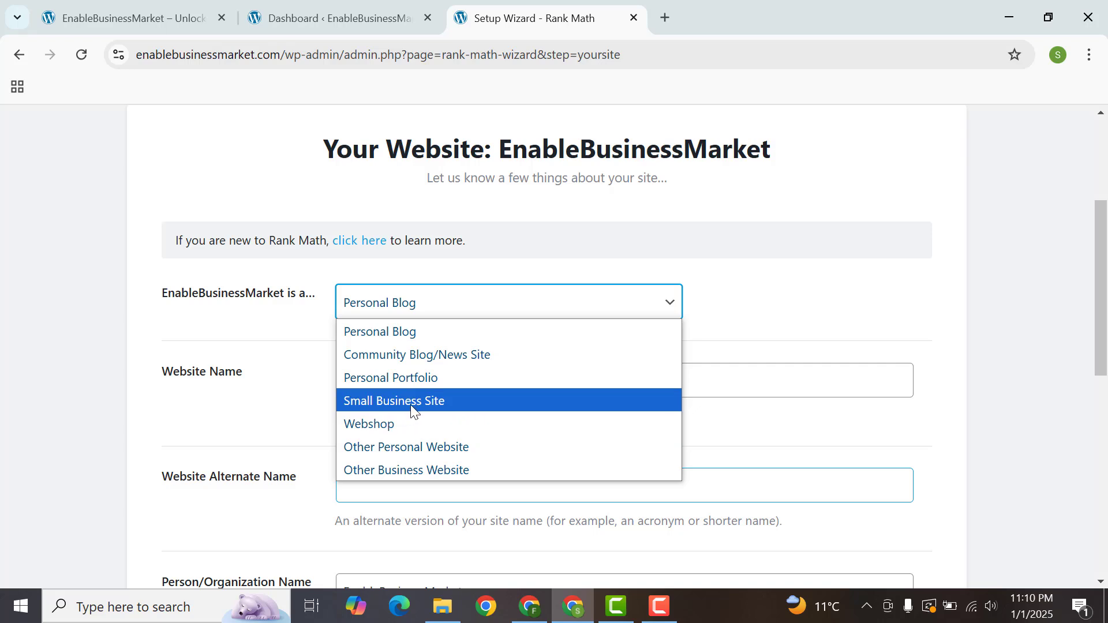
click(419, 358)
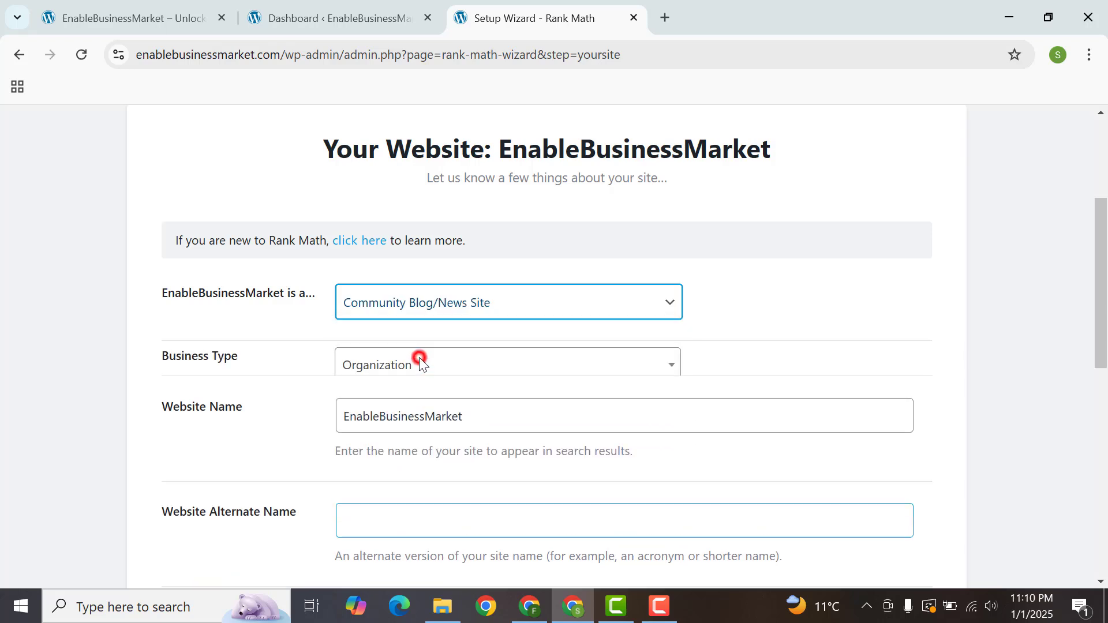
Step: Search the available business types for "tech", "comp", "web" and "blog"
click(502, 396)
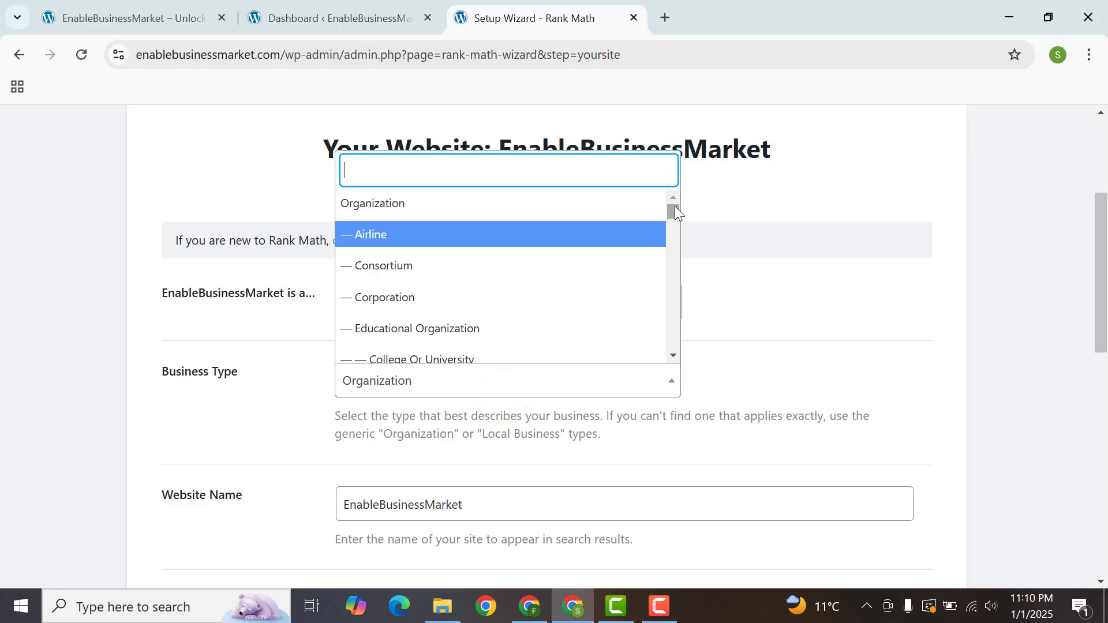
drag(679, 206, 666, 323)
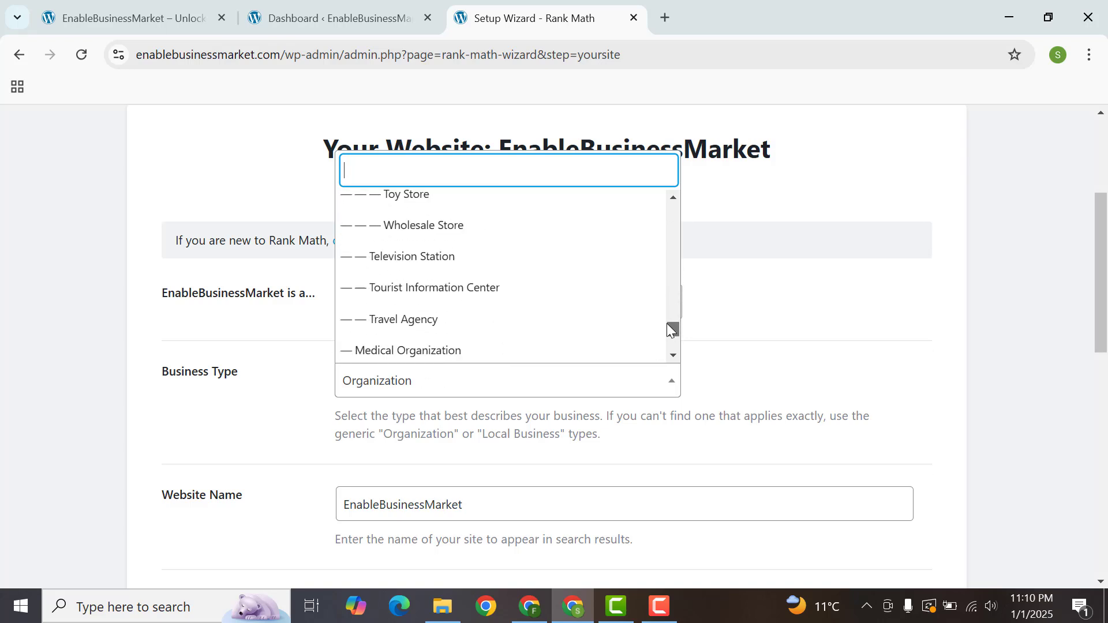
text(tech)
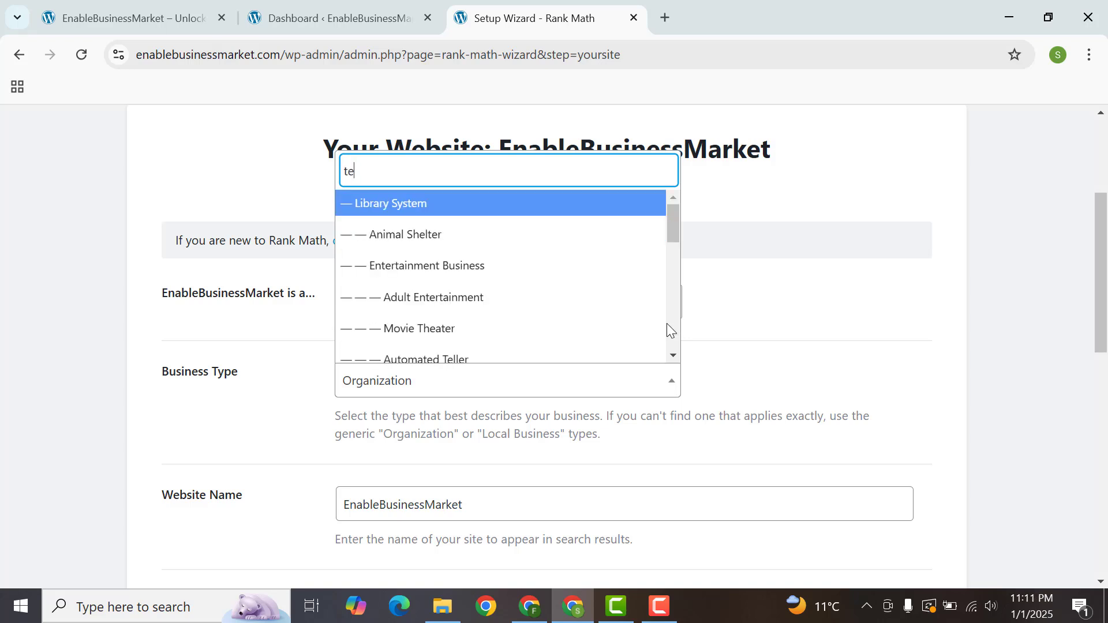
key(BackSpace)
key(BackSpace)
key(BackSpace)
key(BackSpace)
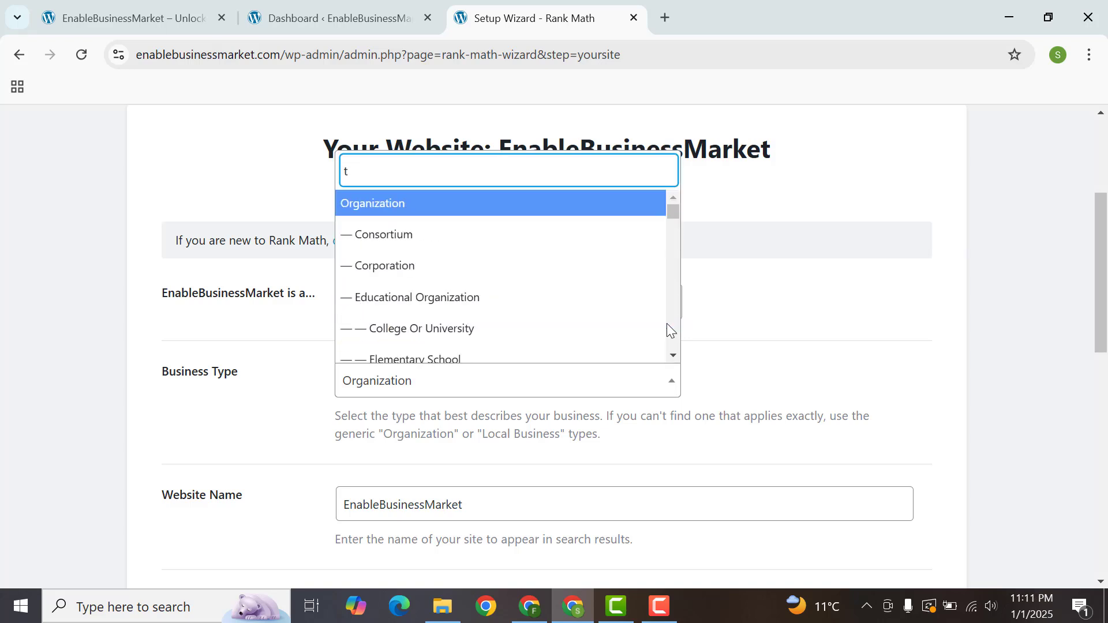
text(comp)
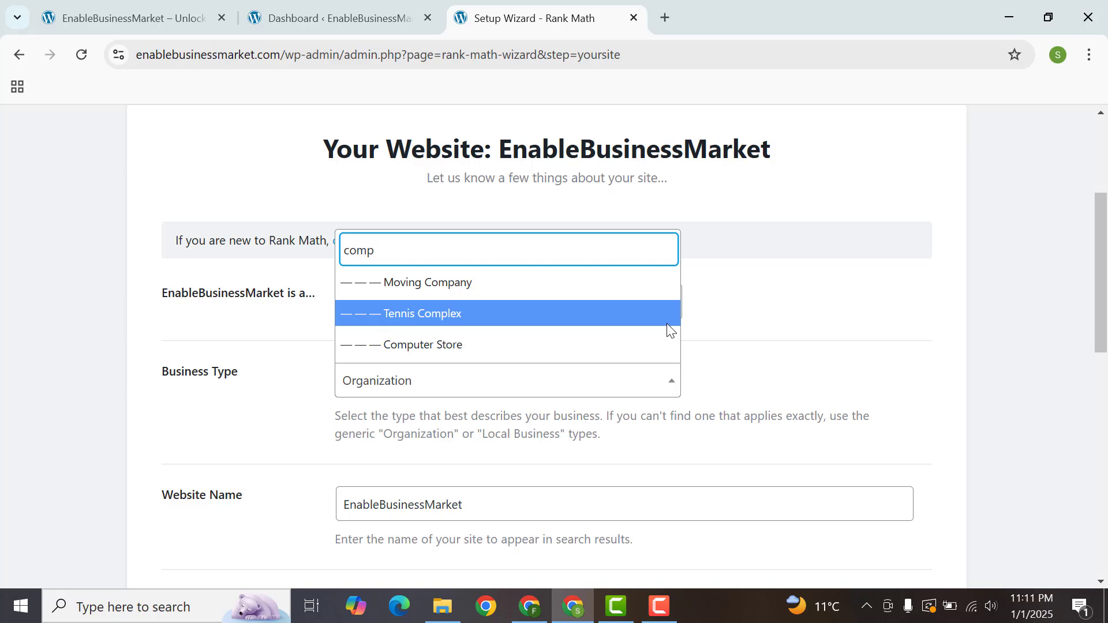
key(ctrl+a)
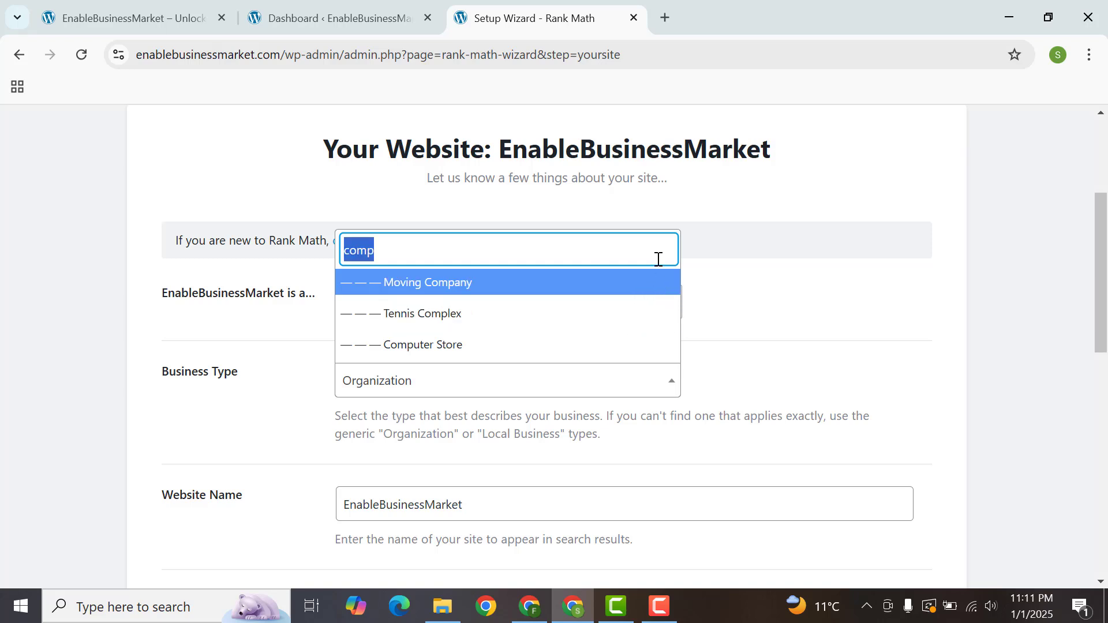
key(BackSpace)
text(web)
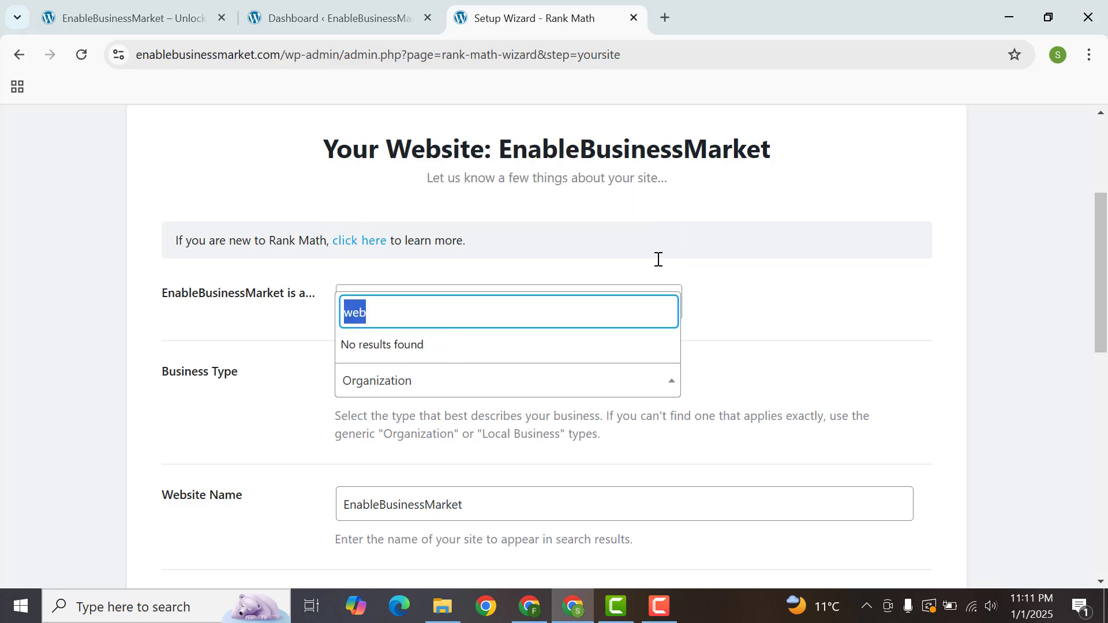
key(BackSpace)
text(blog)
Step: Clear the business type search and set the Business Type to Professional Service
key(ctrl+a)
key(BackSpace)
drag(674, 208, 663, 286)
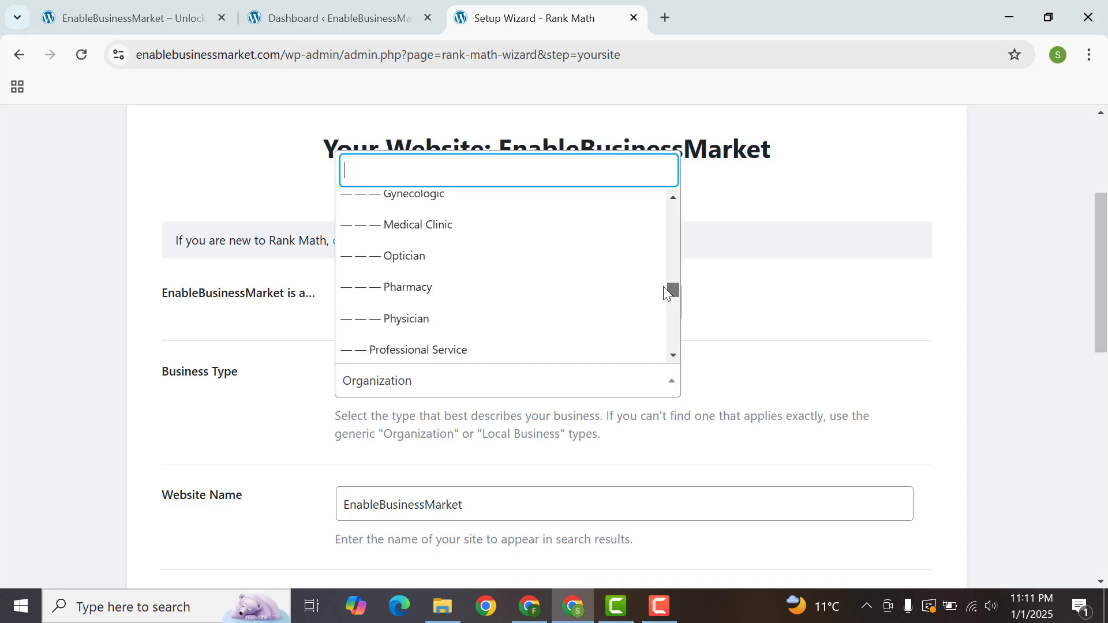
click(469, 343)
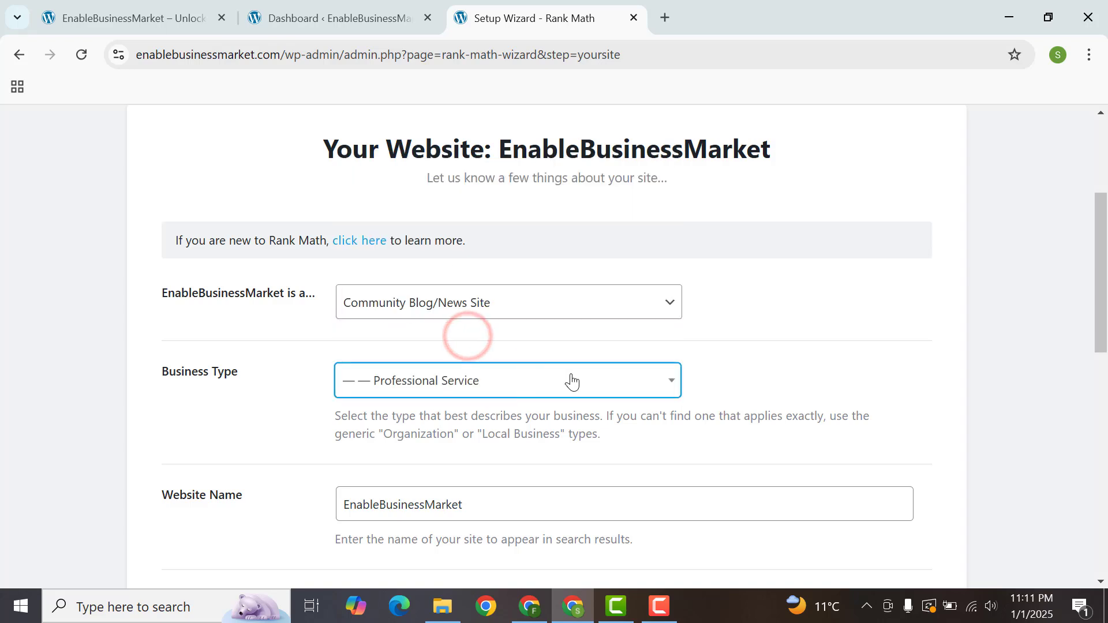
Step: Save the website details in the setup wizard and continue to the Analytics step, leaving the logo and social share image empty
drag(1072, 258, 984, 326)
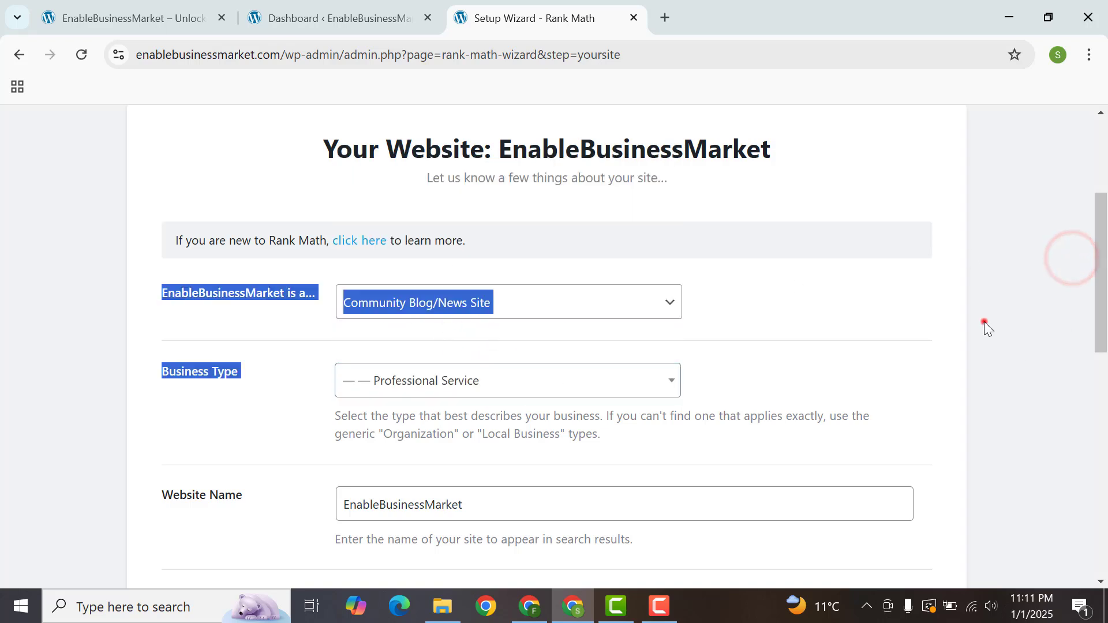
click(984, 322)
drag(1102, 234, 1100, 384)
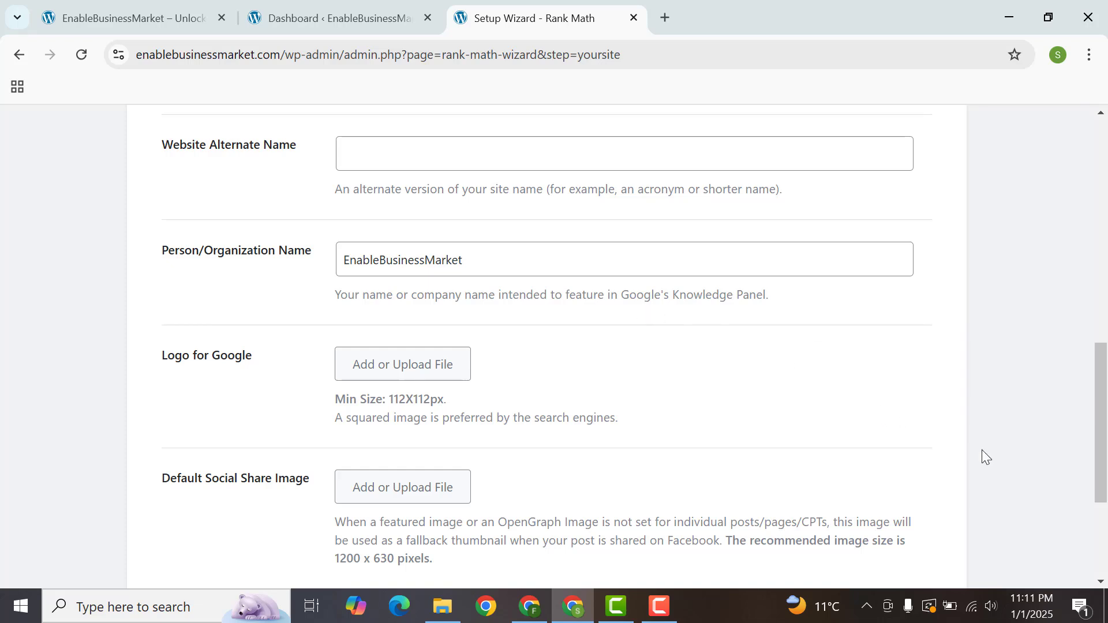
drag(1103, 404, 1103, 476)
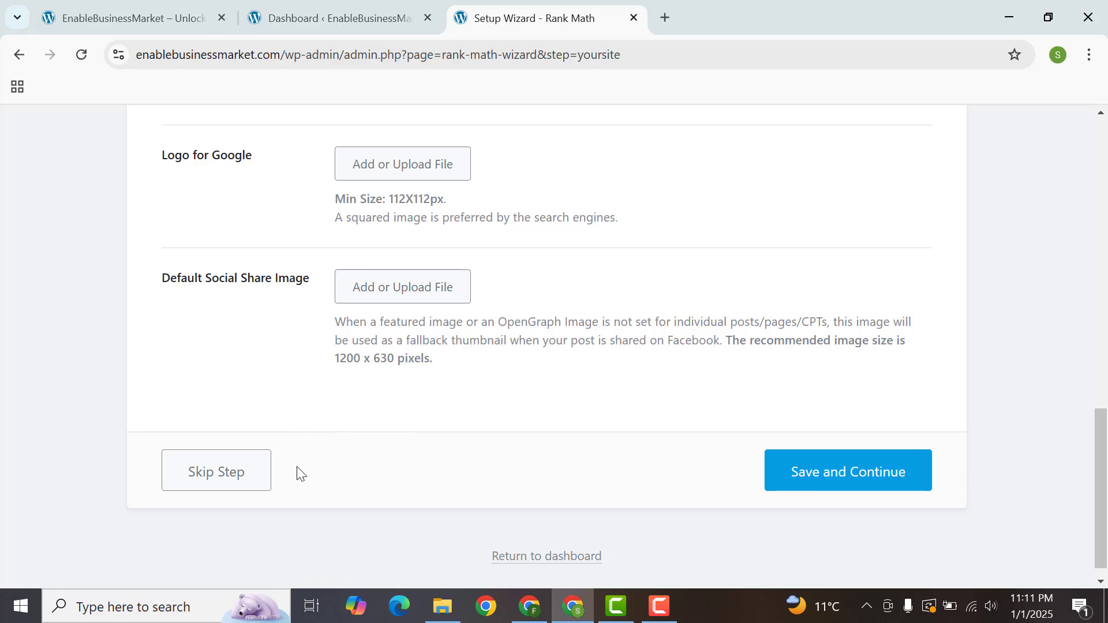
click(792, 476)
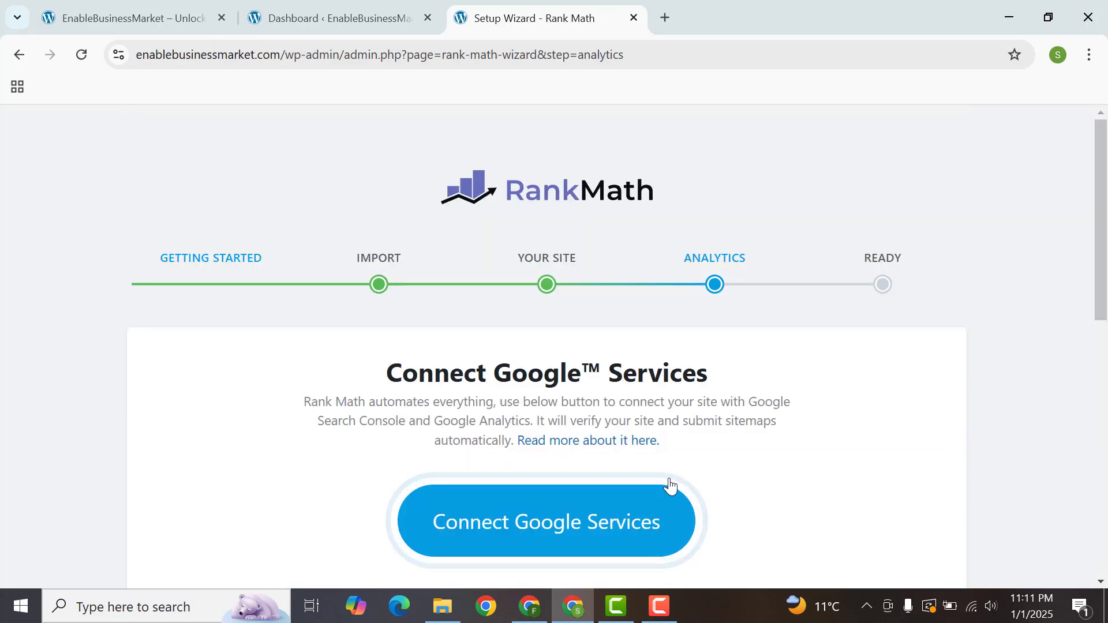
Step: Skip connecting Google Services and leave the finished setup wizard for the dashboard
drag(1103, 205, 1101, 462)
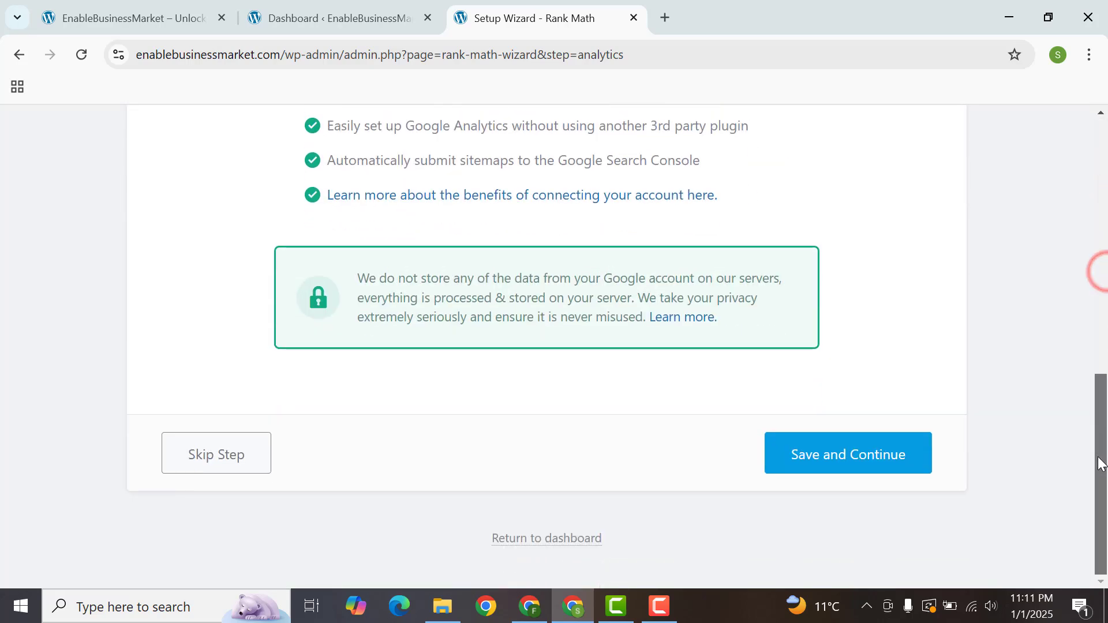
click(206, 452)
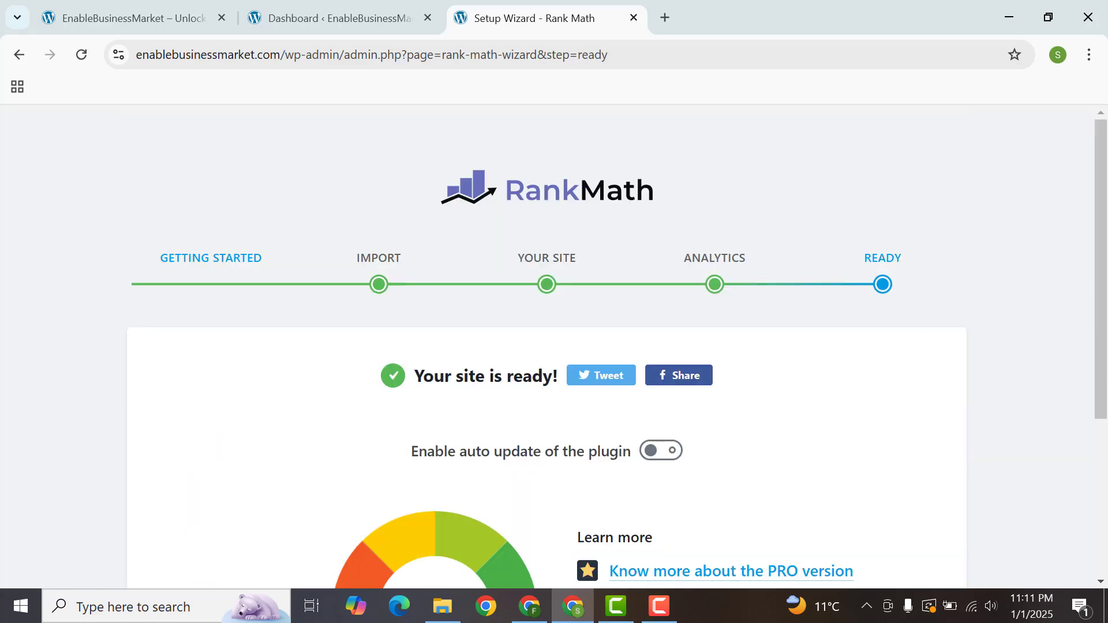
drag(1104, 298, 1099, 495)
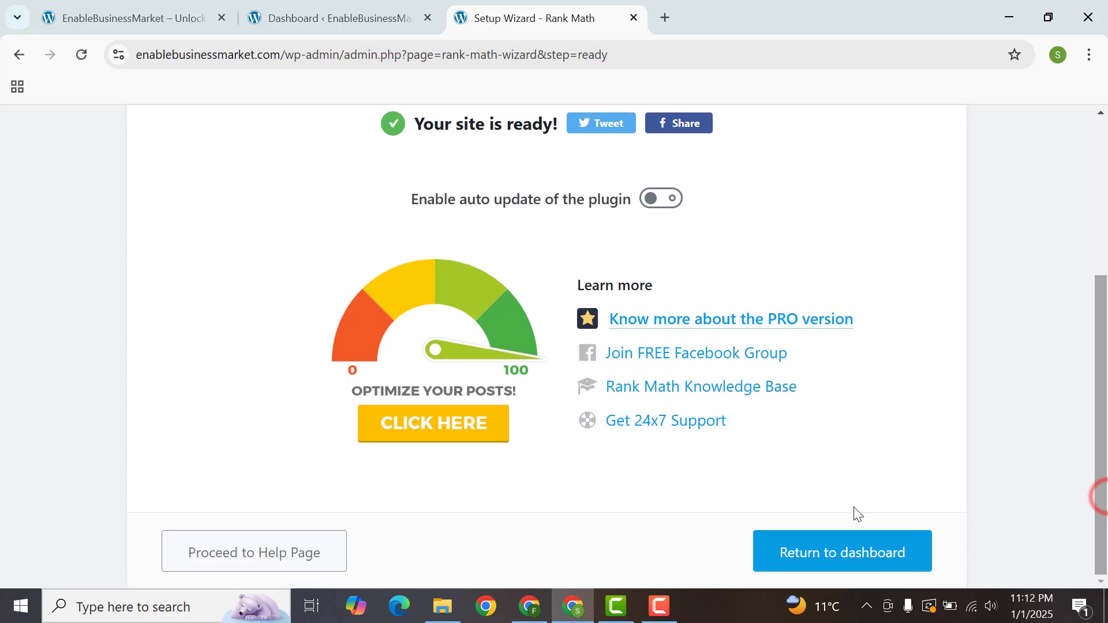
click(865, 552)
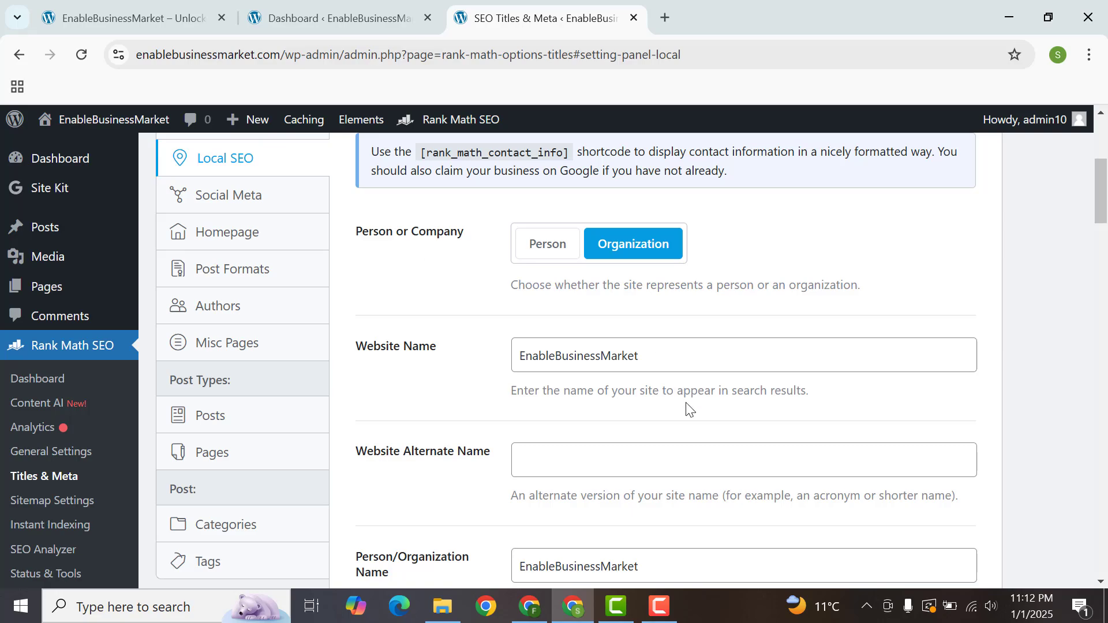
Step: Review the Local SEO, Global Meta and Posts sections of Rank Math's Titles & Meta settings
drag(1103, 204, 1057, 192)
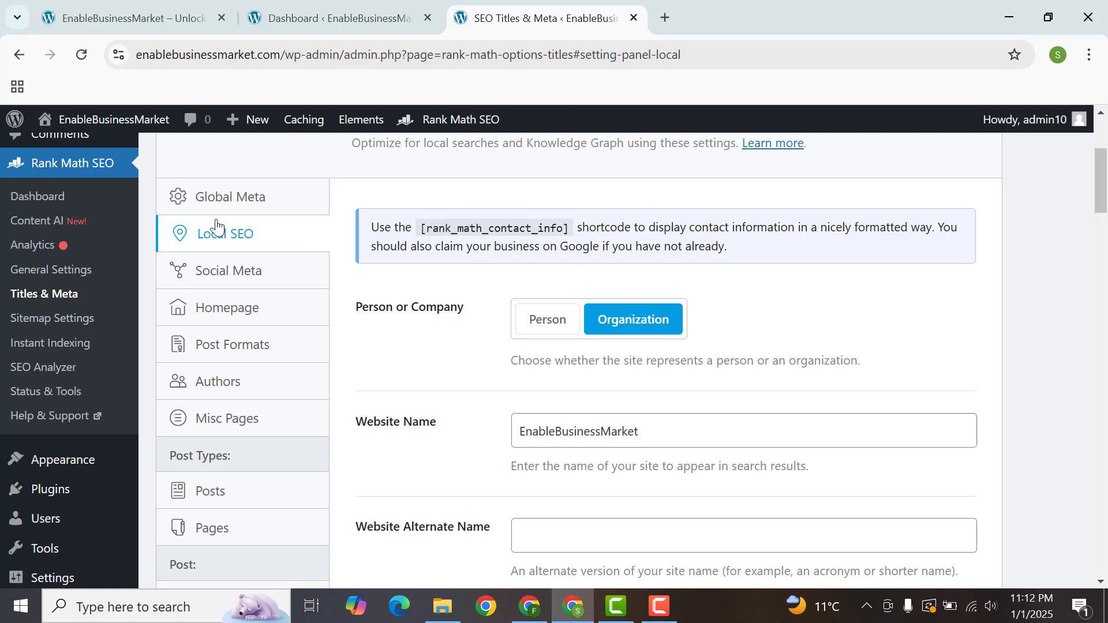
click(242, 200)
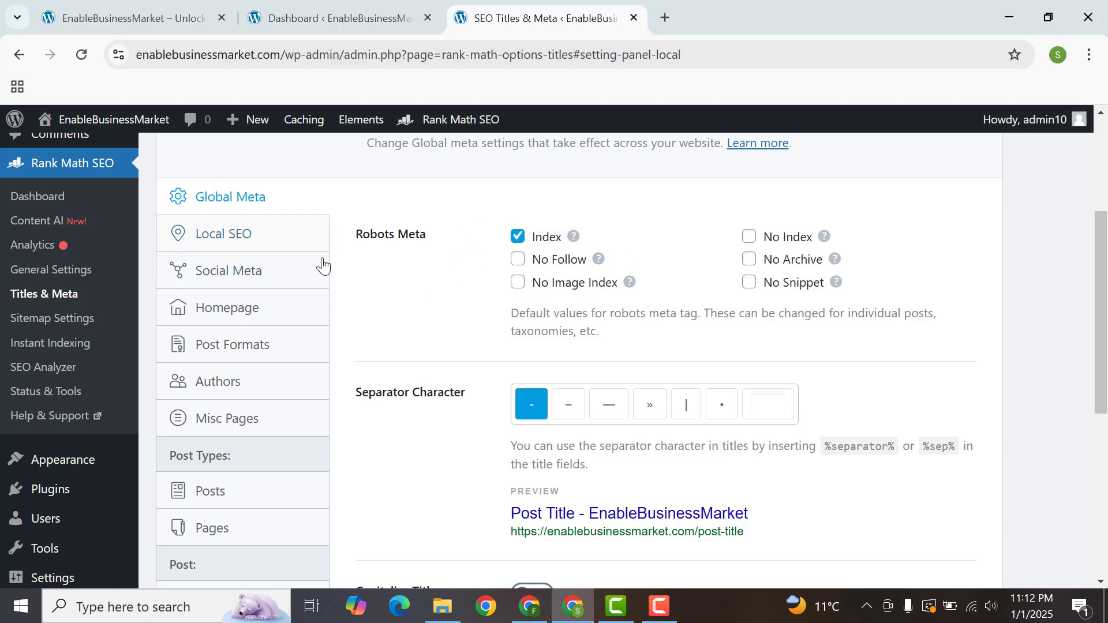
click(257, 238)
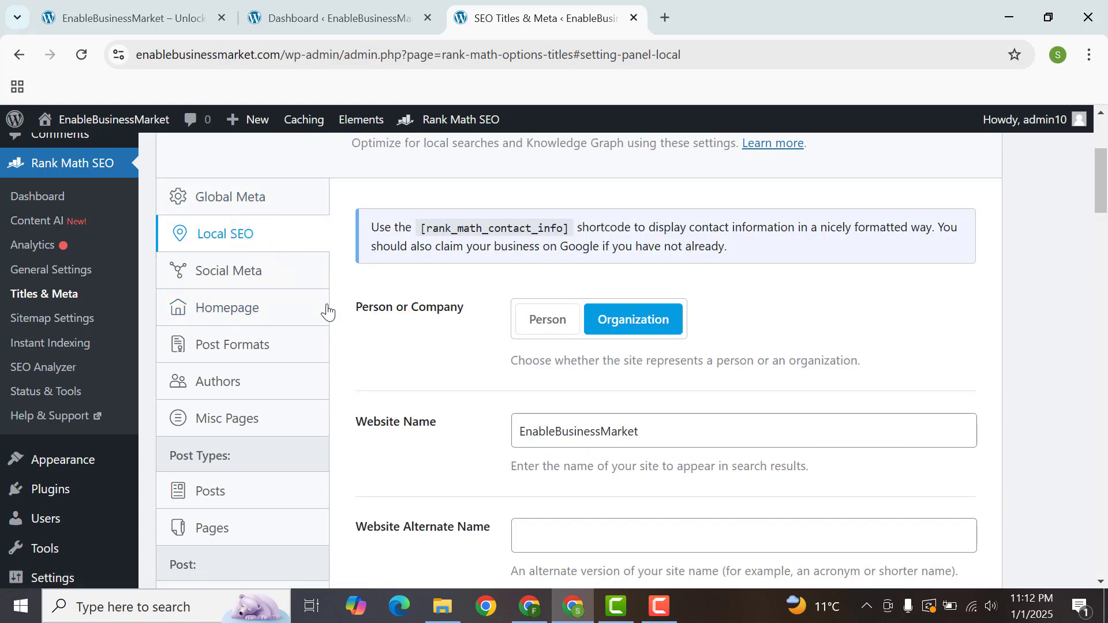
click(236, 497)
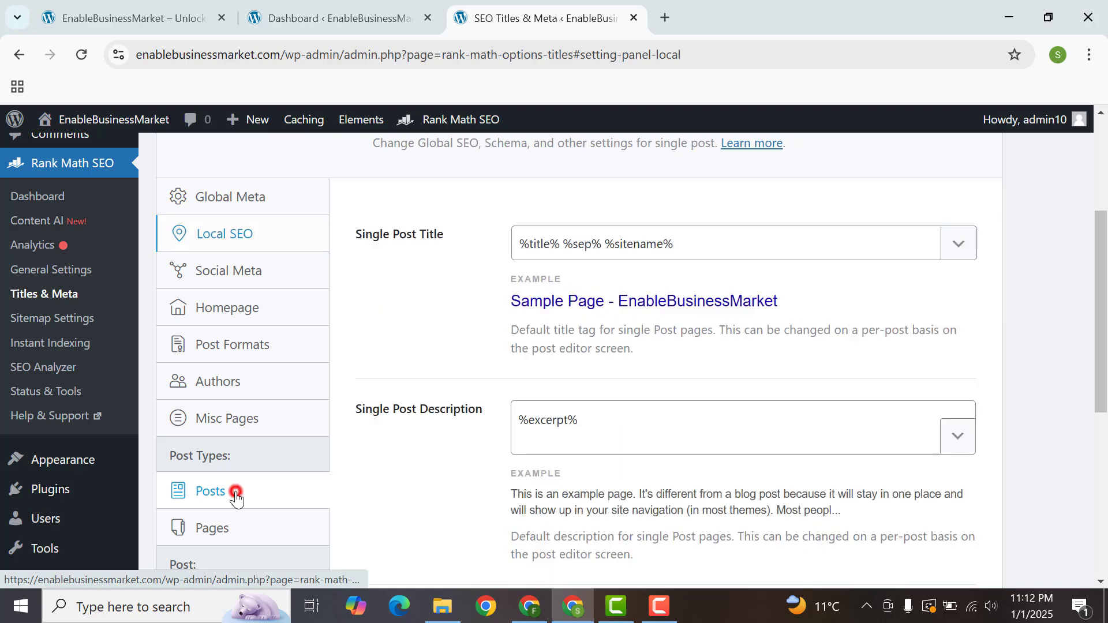
drag(1106, 277, 1052, 120)
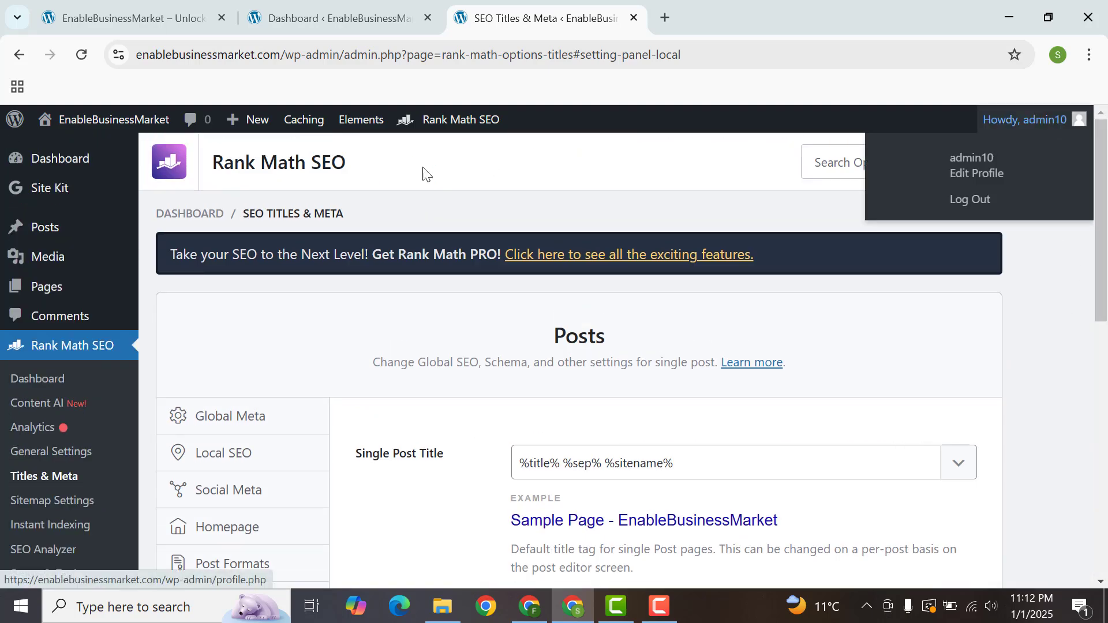
Step: Open the "Top 10 Contact Form Plugins" post for editing in a new tab and look through its content and settings
click(42, 231)
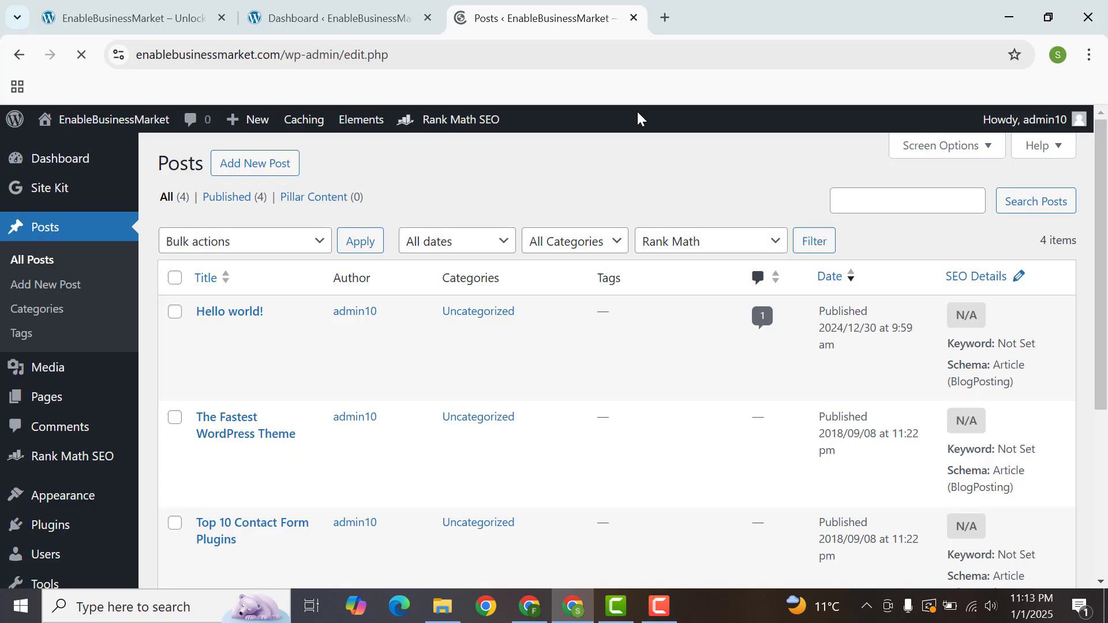
drag(1107, 241, 1107, 285)
scroll(1107, 292, down, 2)
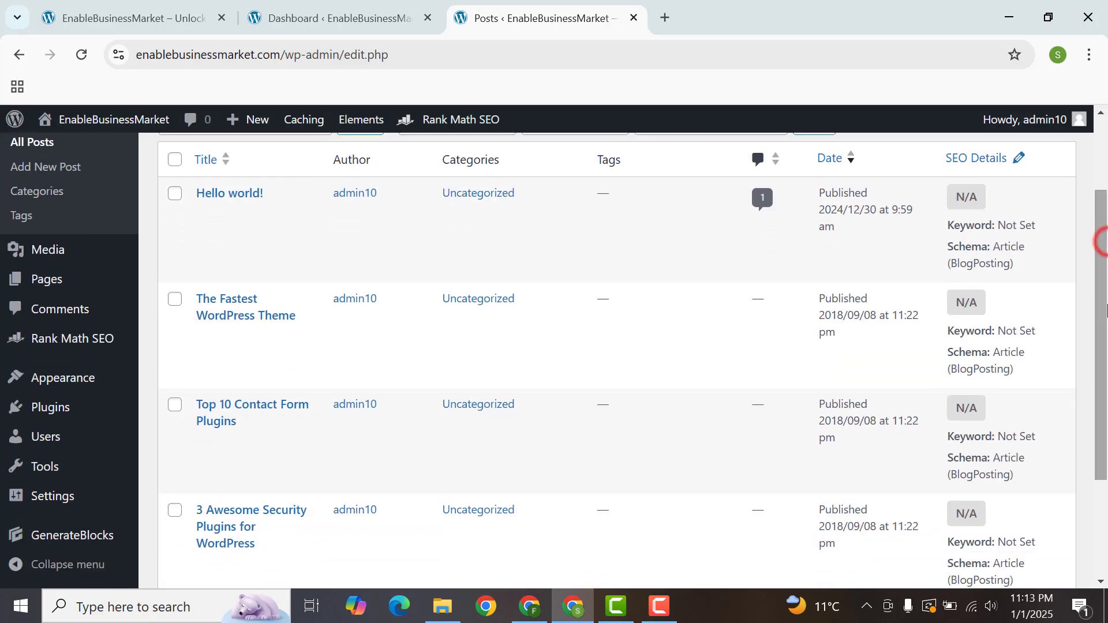
middle_click(206, 442)
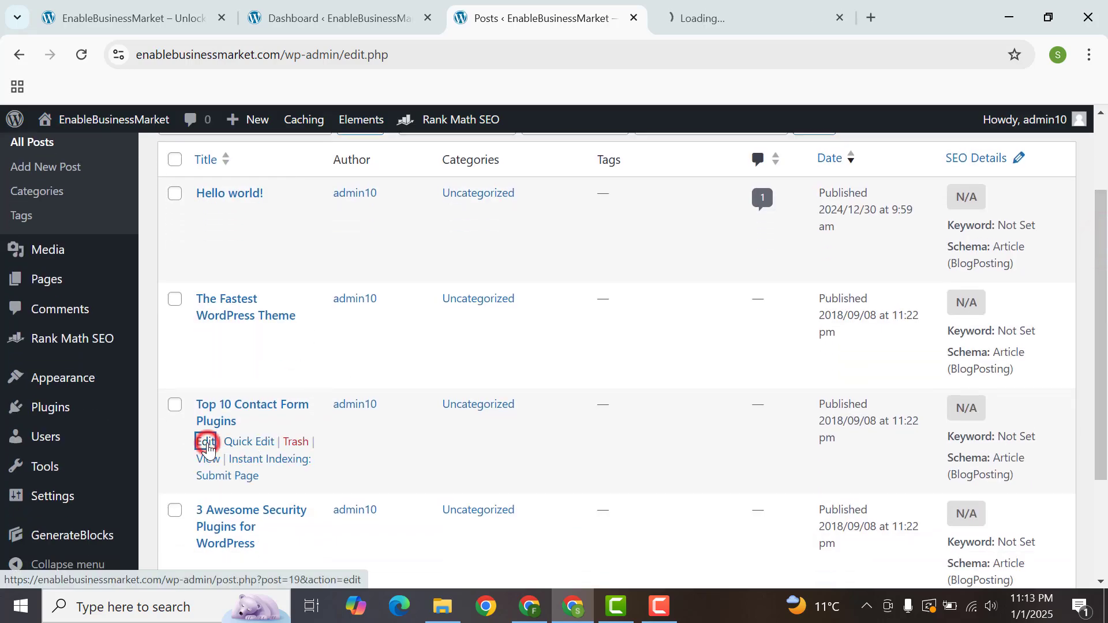
click(733, 18)
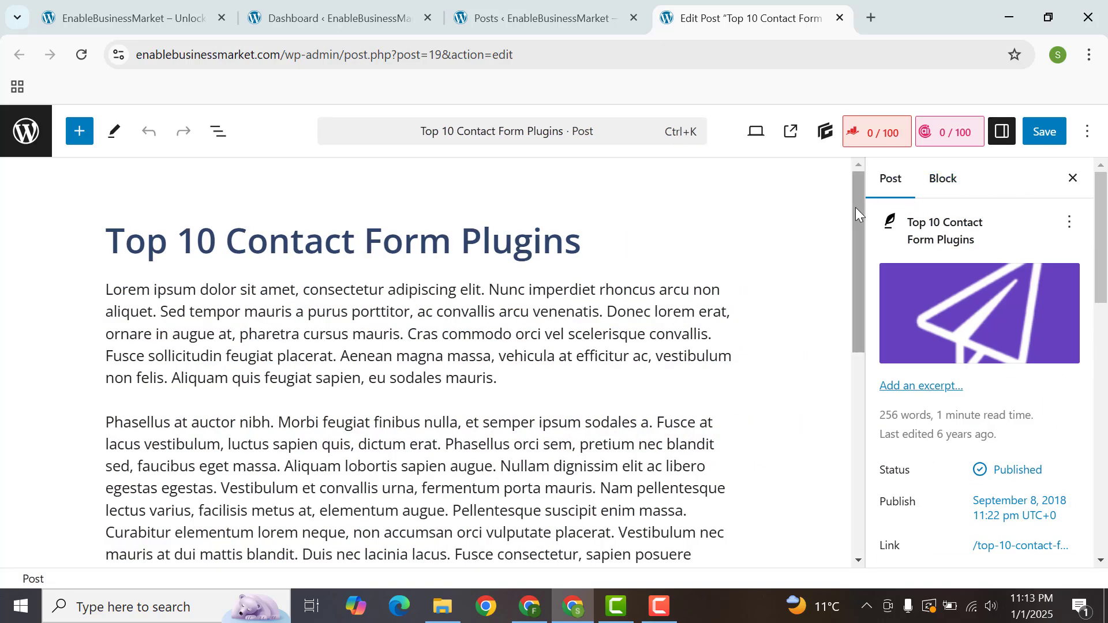
drag(855, 206, 849, 445)
scroll(981, 346, down, 10)
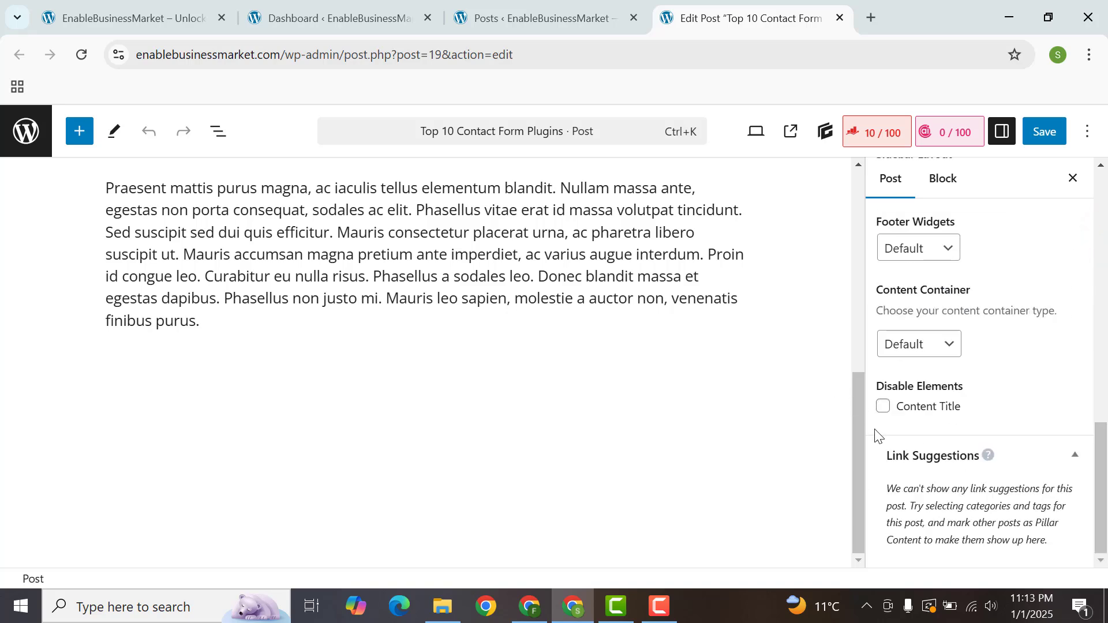
scroll(857, 427, up, 10)
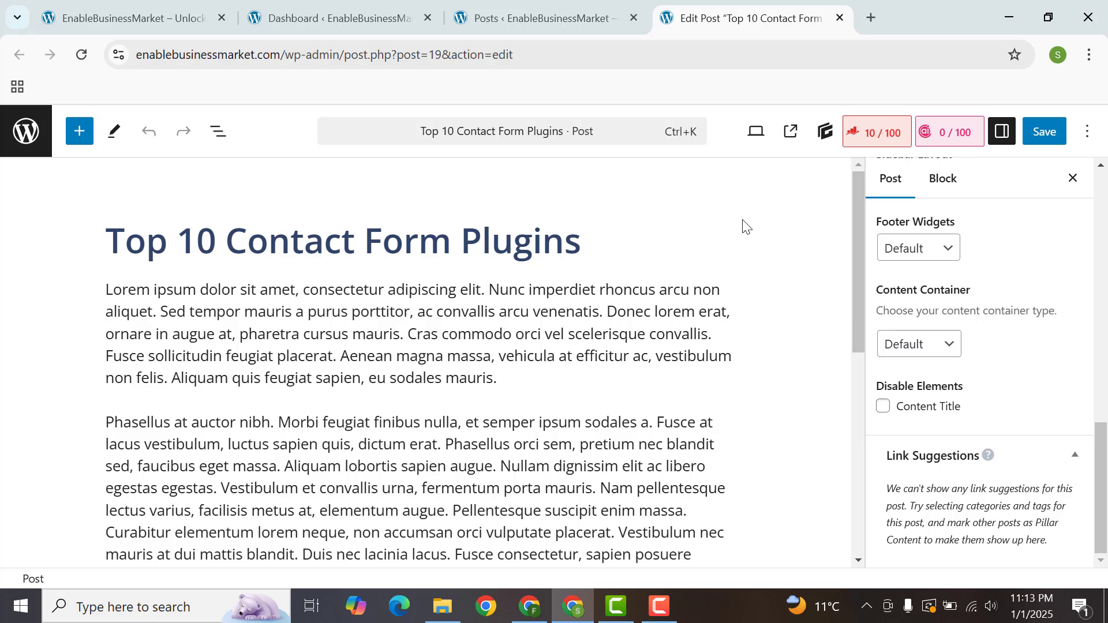
Step: Go to the add-plugins page in a new tab, then install and activate the Classic Editor plugin
click(554, 18)
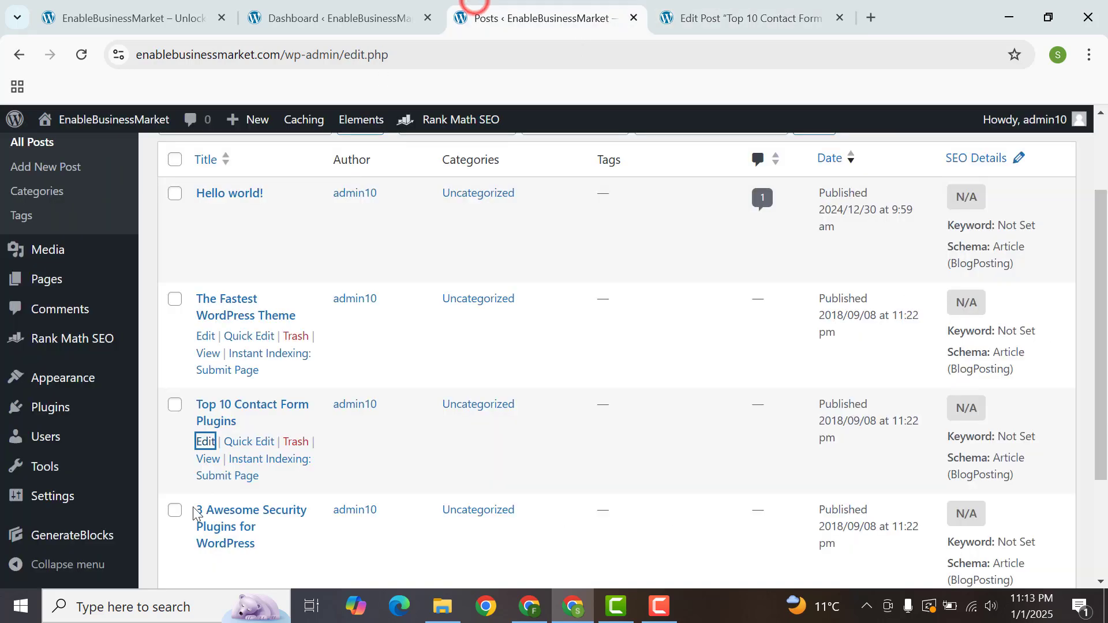
mouse_move(56, 398)
mouse_move(82, 414)
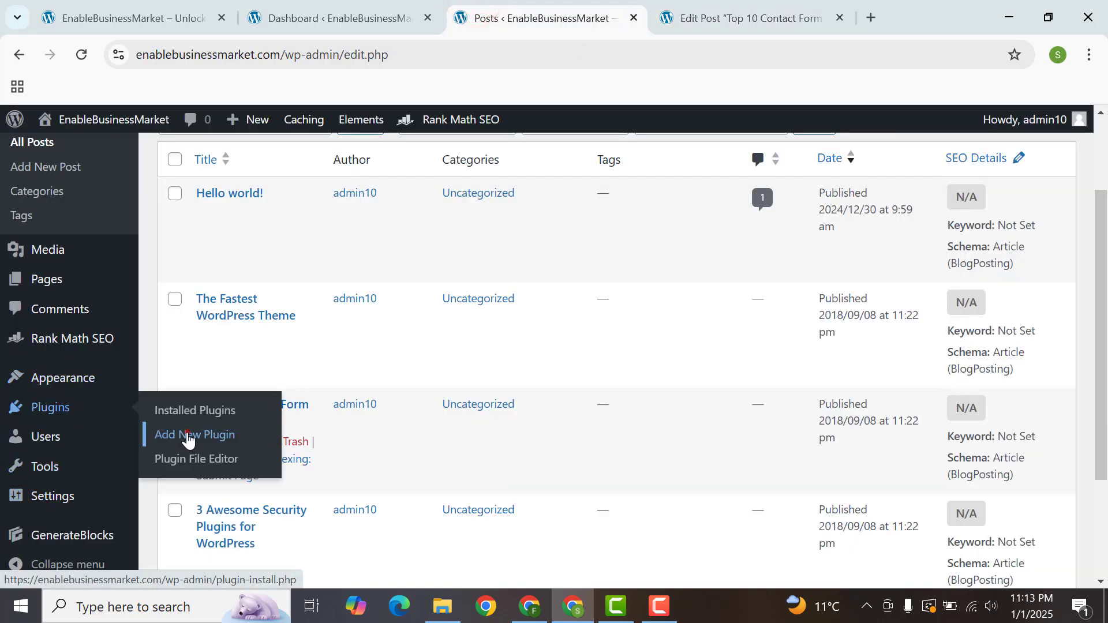
middle_click(173, 436)
click(792, 7)
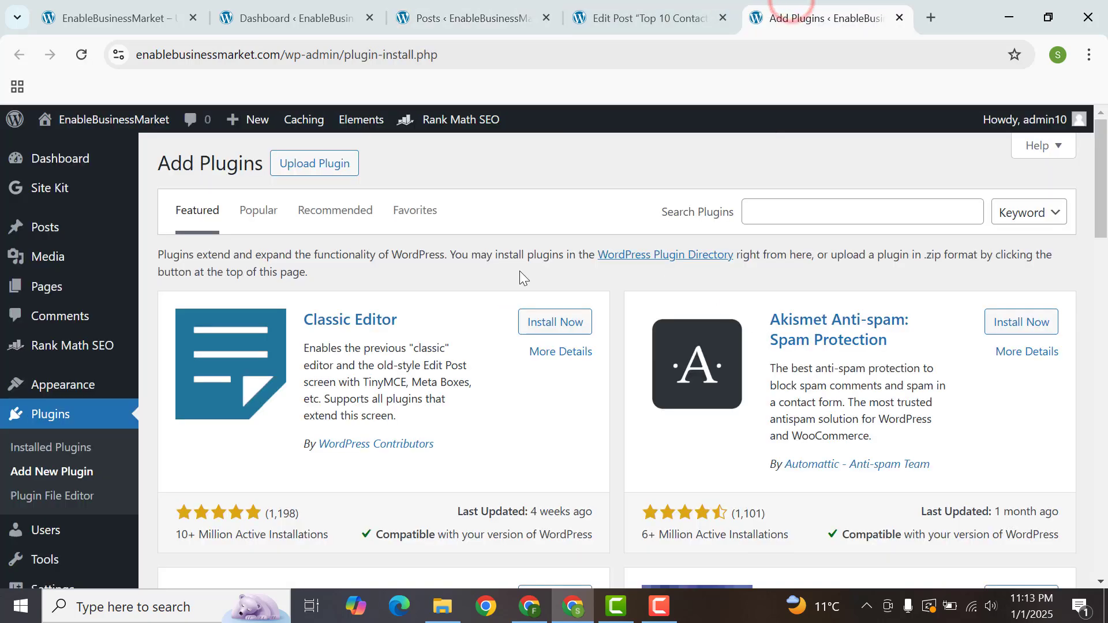
click(553, 316)
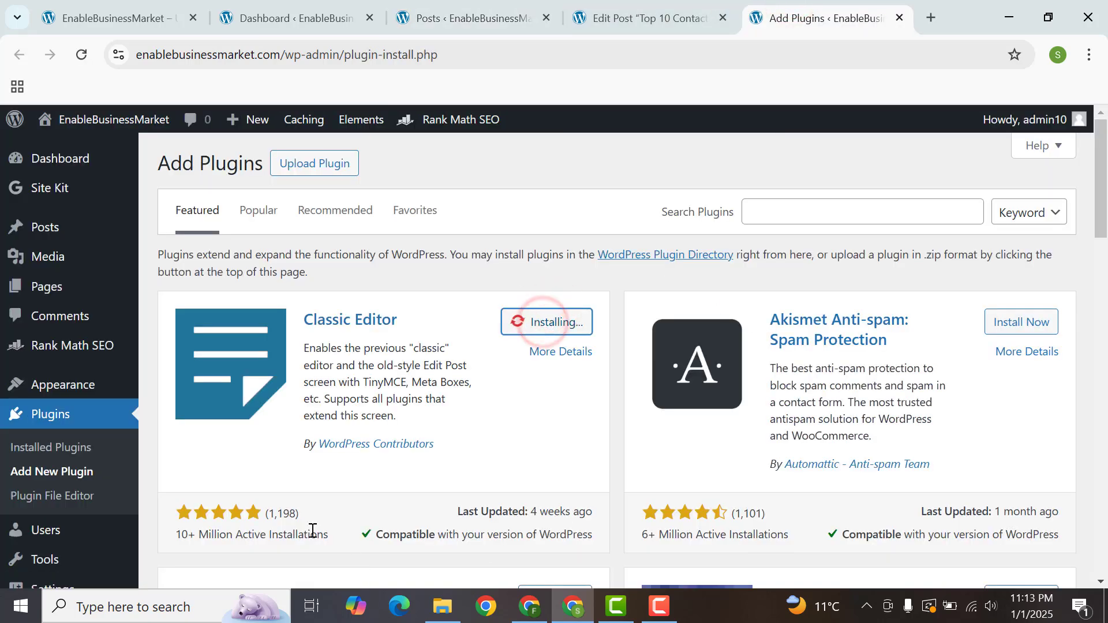
click(556, 325)
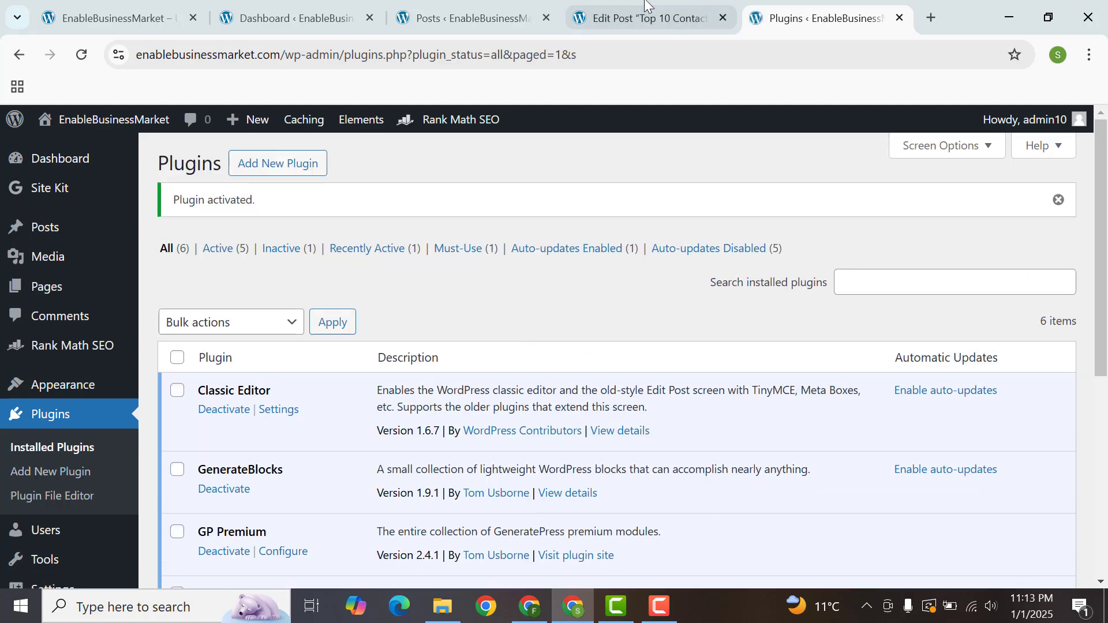
Step: Reload the "Top 10 Contact Form Plugins" post editor and enter "Contact Form Plugins" as the Rank Math focus keyword
click(641, 13)
click(82, 55)
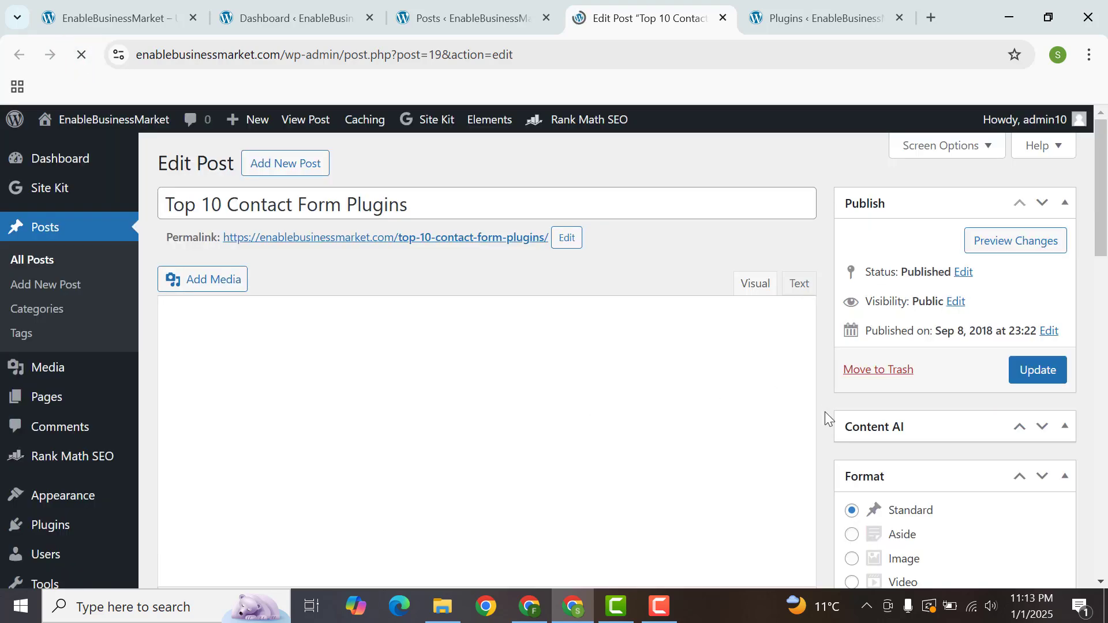
drag(1099, 218, 1097, 398)
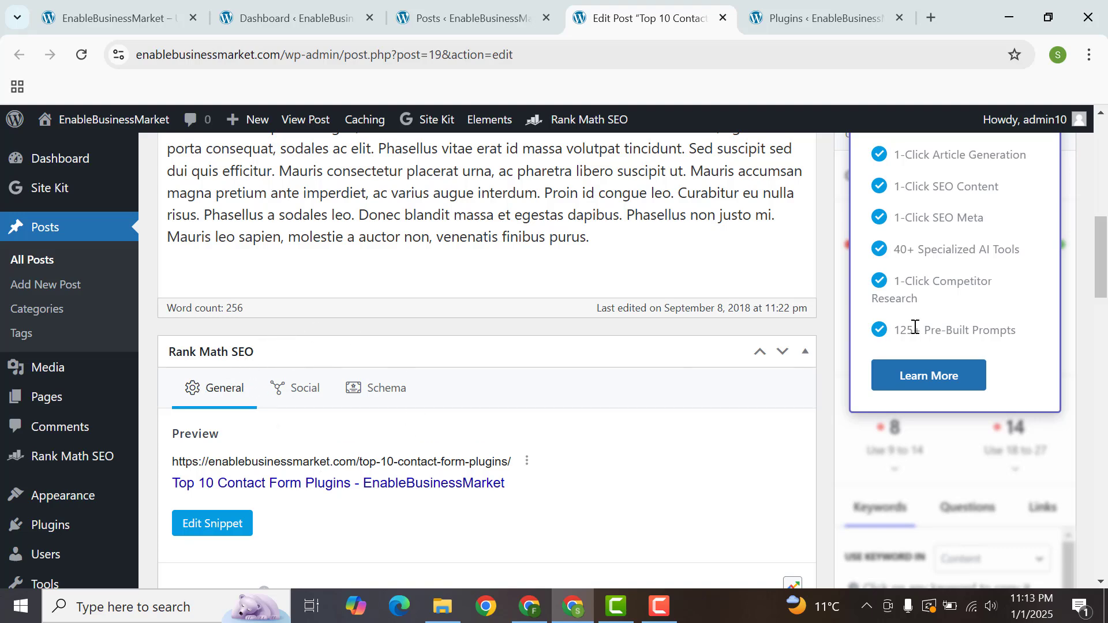
drag(1101, 264, 1099, 298)
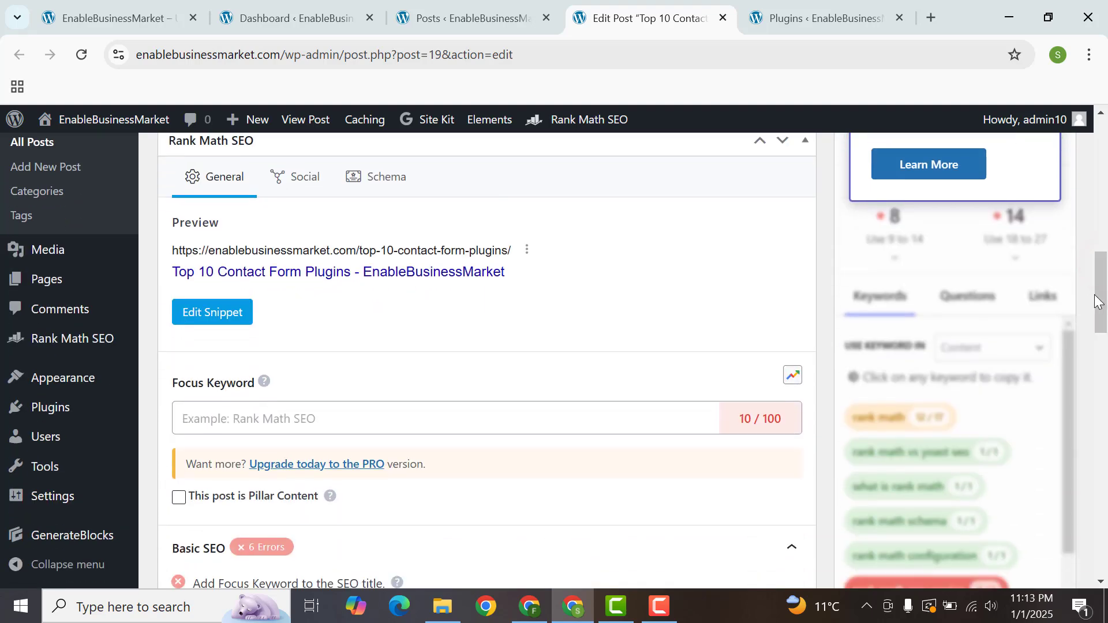
click(214, 412)
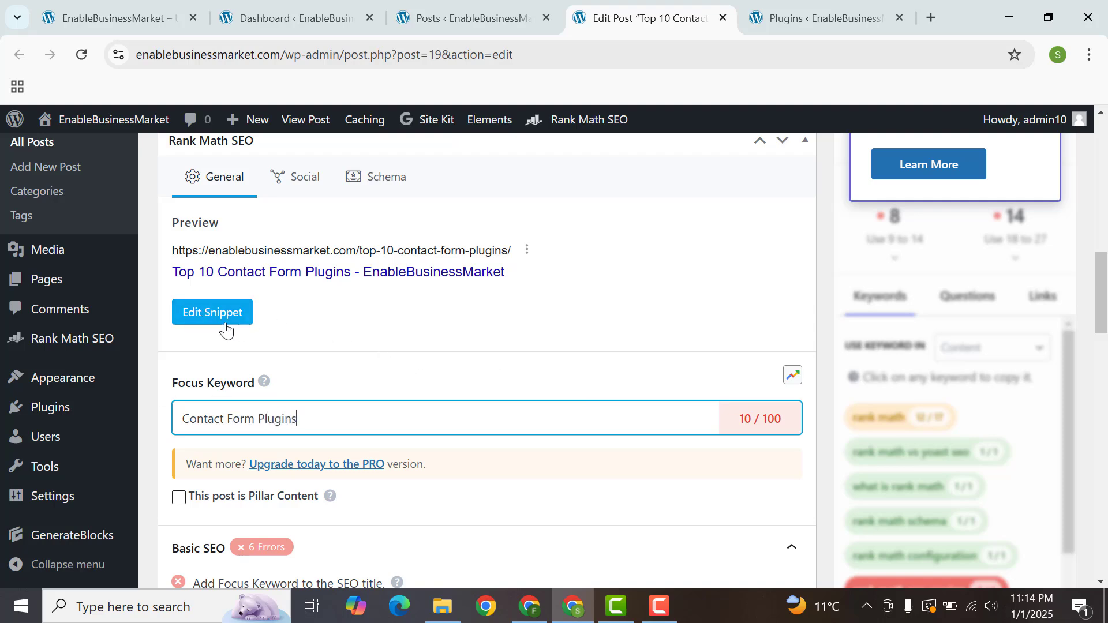
Step: Examine the title, permalink and description fields in the post's snippet editor, then close it
click(209, 313)
click(484, 390)
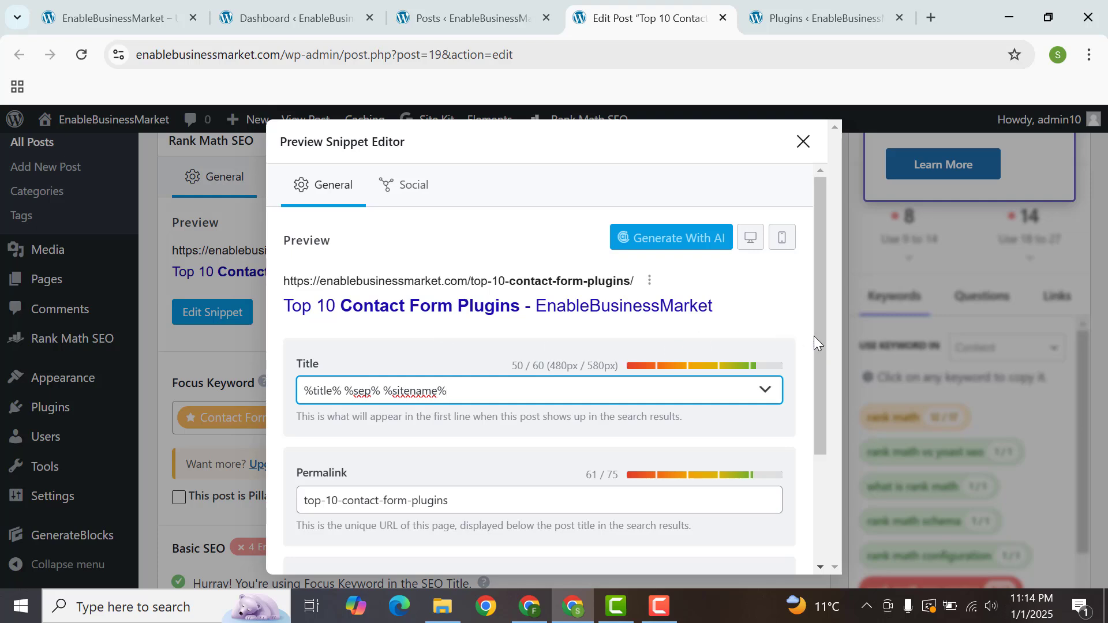
drag(813, 336, 822, 435)
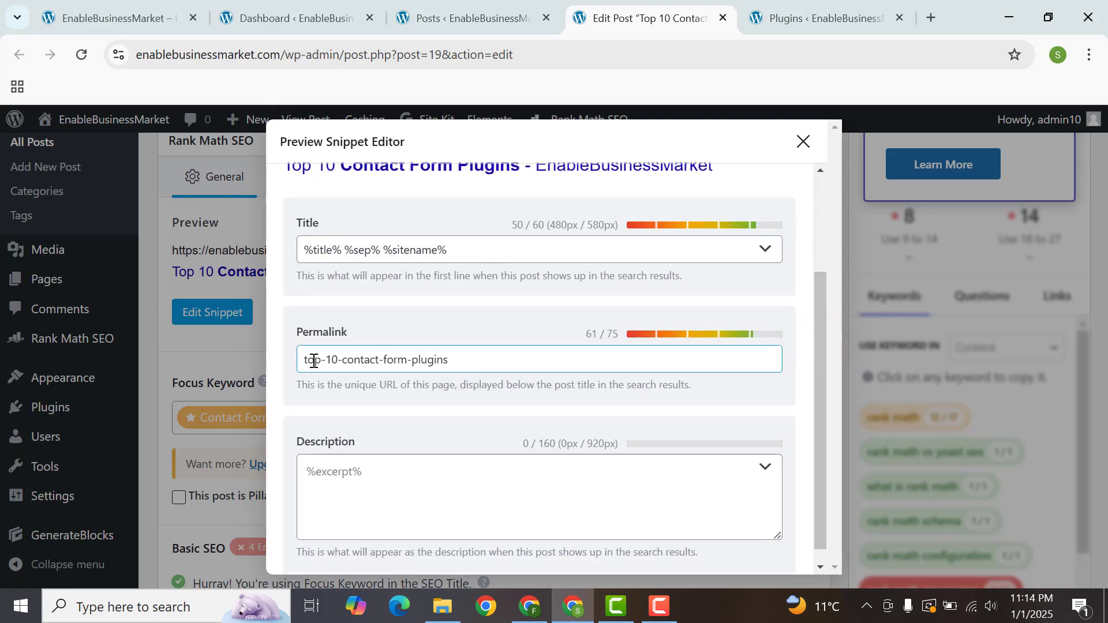
click(404, 485)
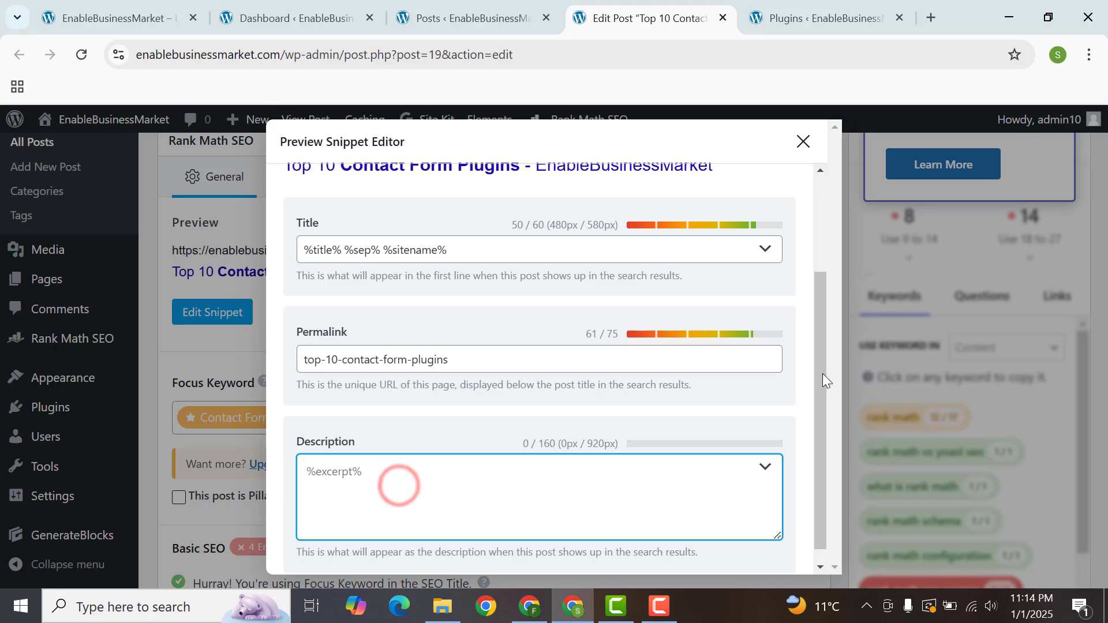
drag(821, 368, 822, 476)
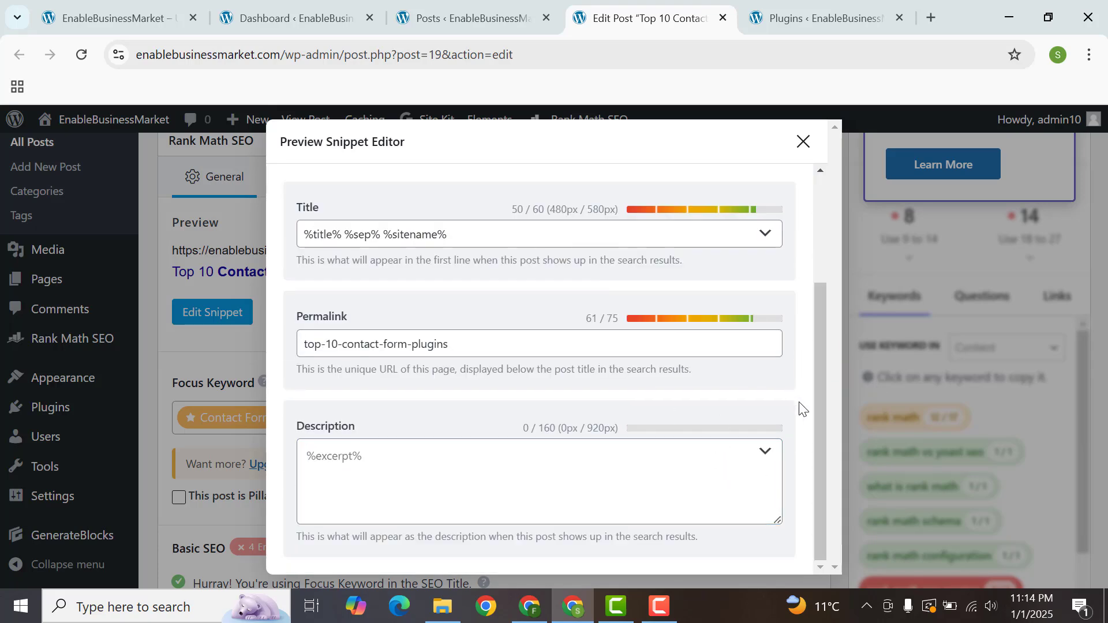
drag(819, 420, 810, 300)
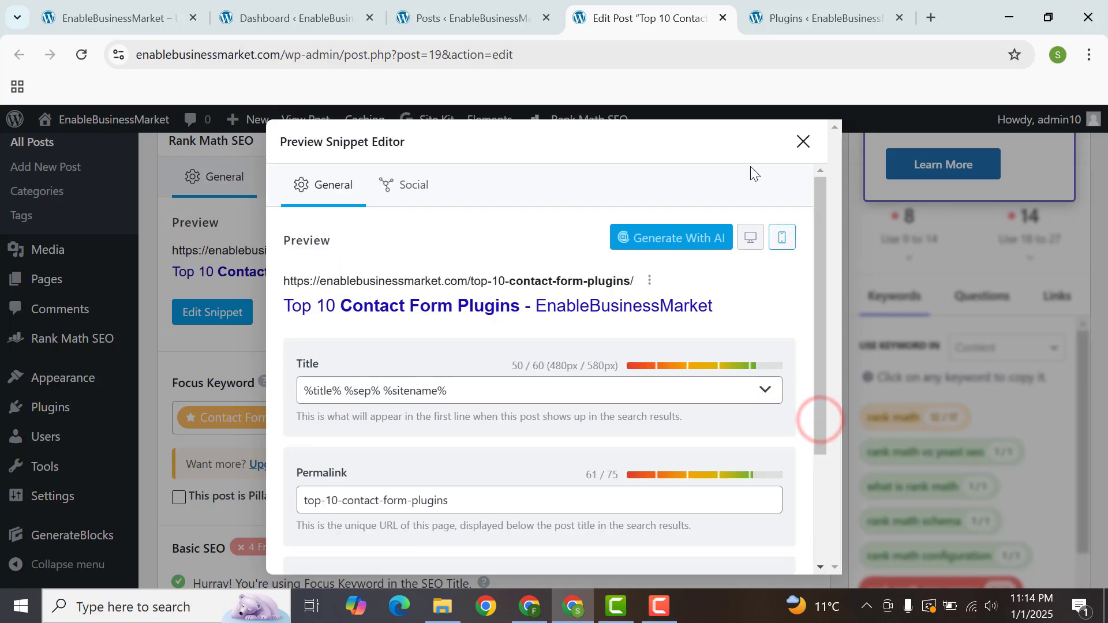
click(804, 142)
Step: Update the published "Top 10 Contact Form Plugins" post with its new focus keyword
drag(1100, 277, 1099, 161)
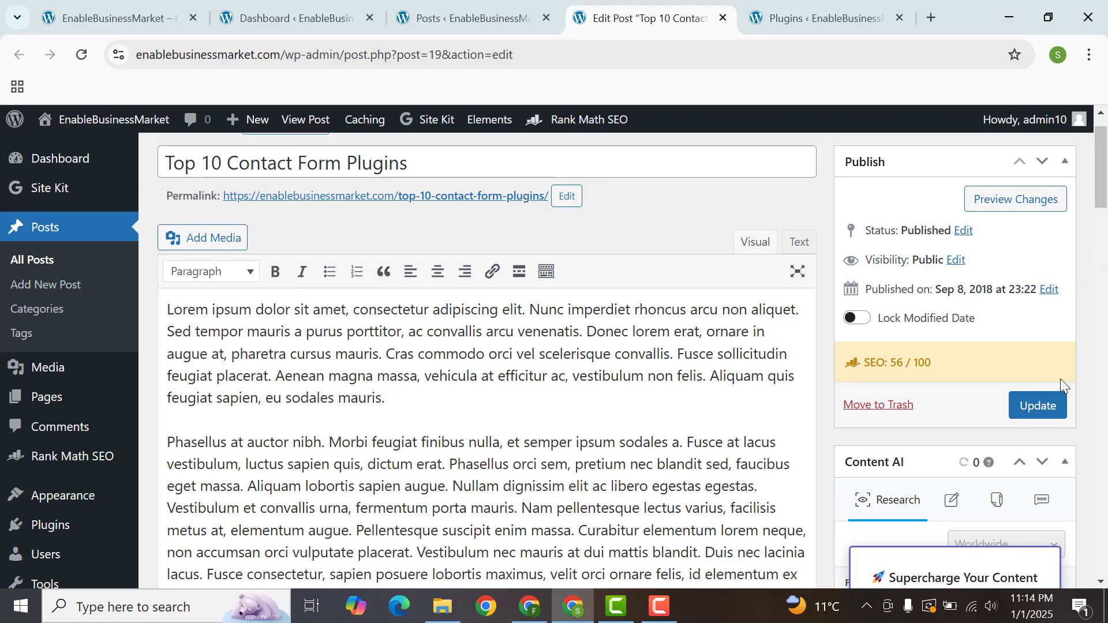
click(1045, 407)
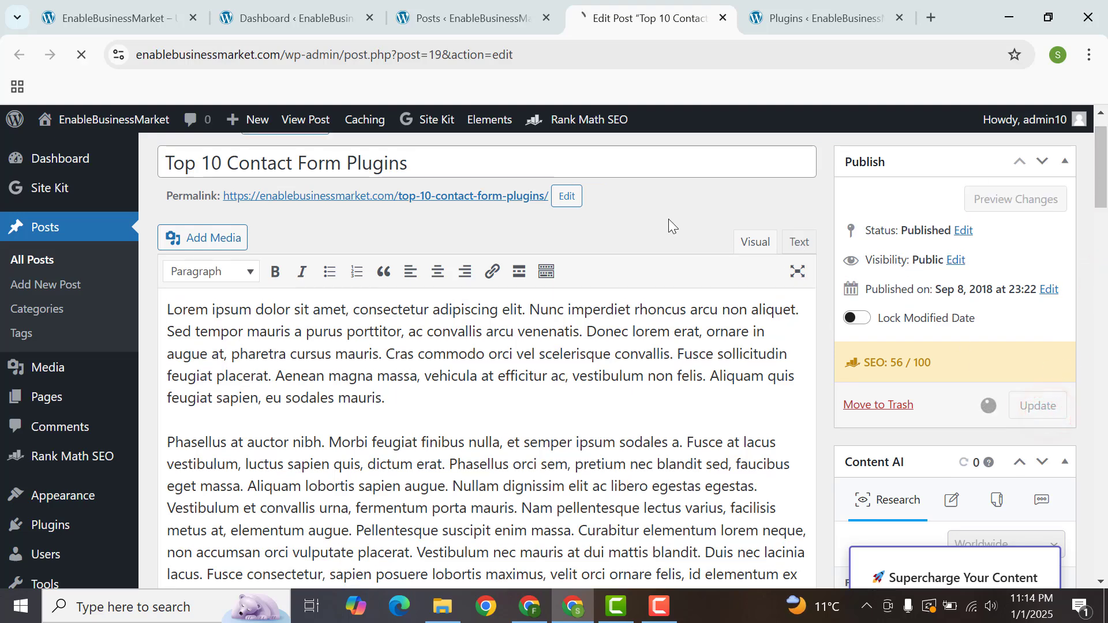